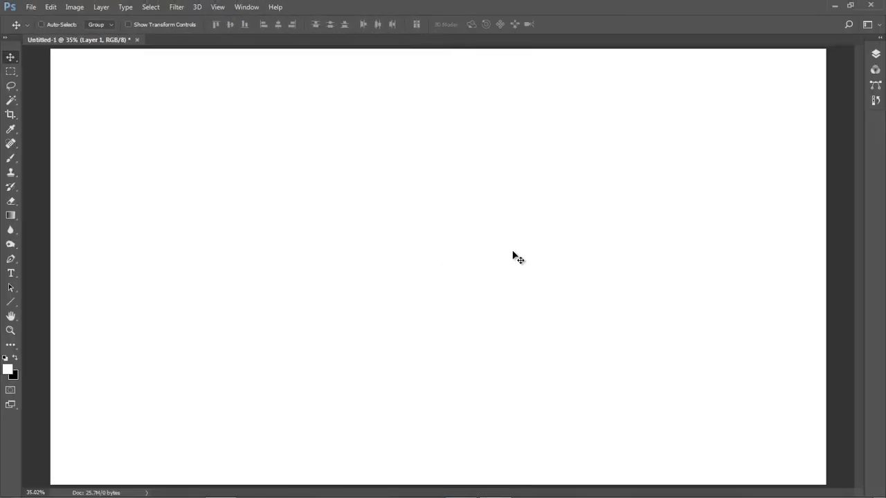
Place one vertical and one horizontal guide from the rulers so they cross at the canvas centre, and hide the rulers
click(880, 42)
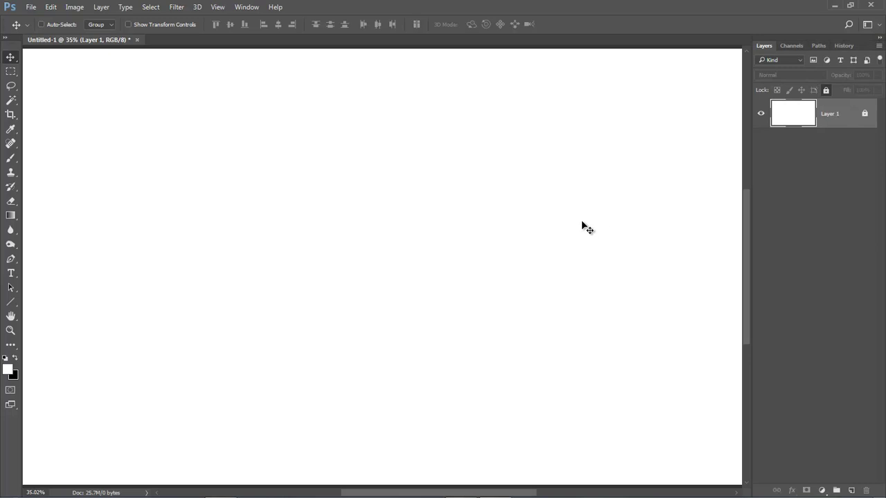
key(ctrl+0)
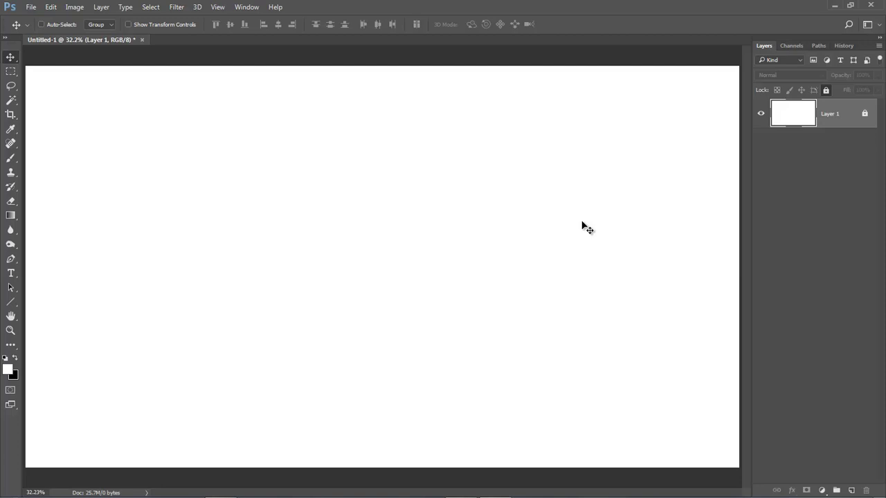
key(ctrl+r)
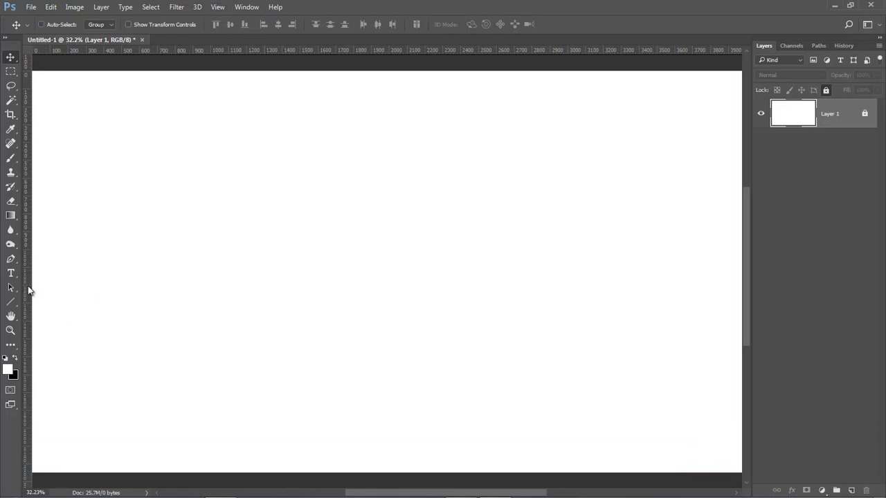
drag(29, 292, 389, 288)
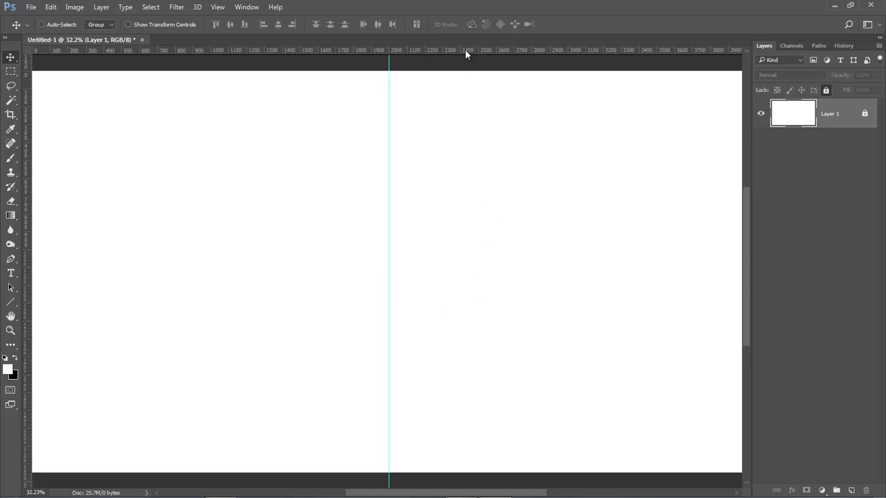
drag(467, 52, 454, 271)
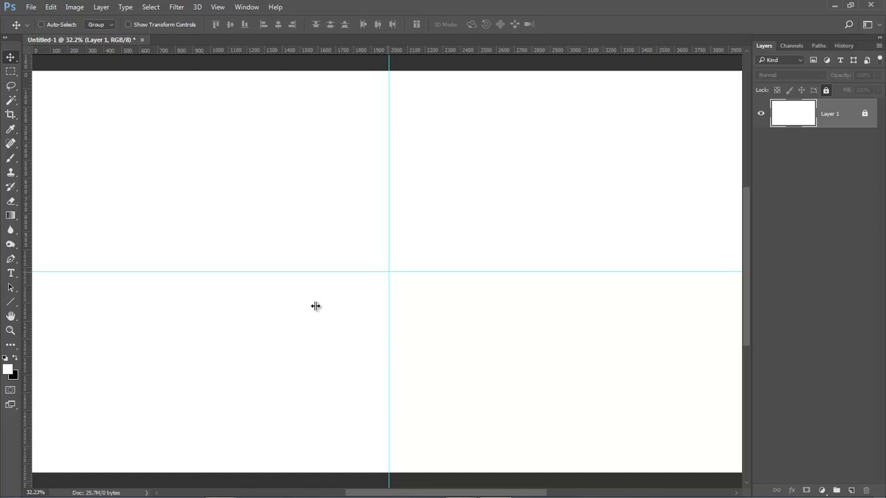
key(ctrl+r)
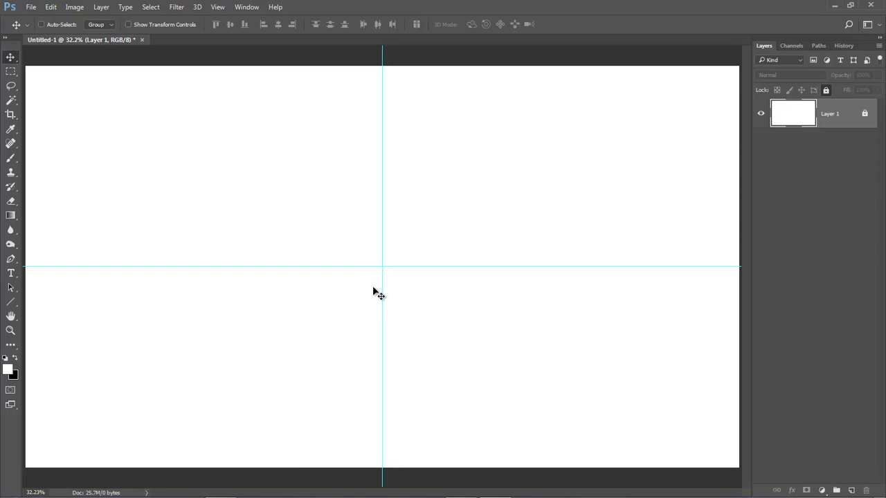
Select a narrow wedge from the guide intersection to the canvas's upper-right corner with the Polygonal Lasso and fill it black on a new layer
click(12, 87)
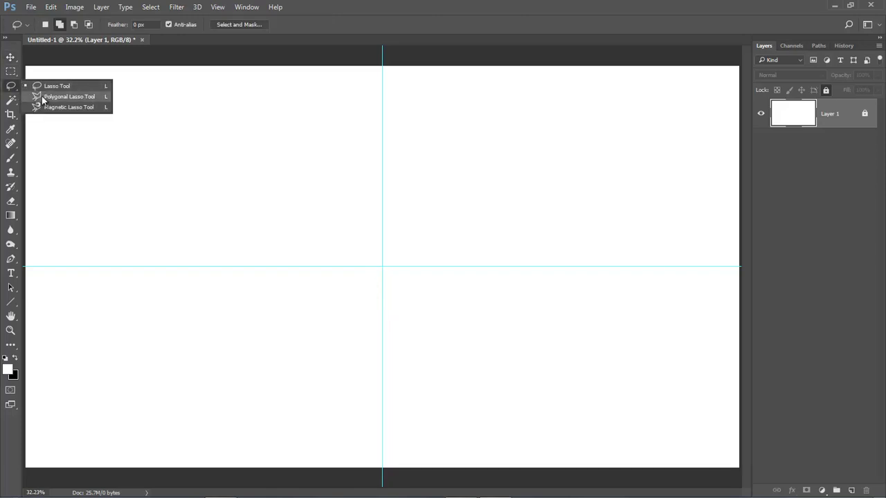
click(41, 96)
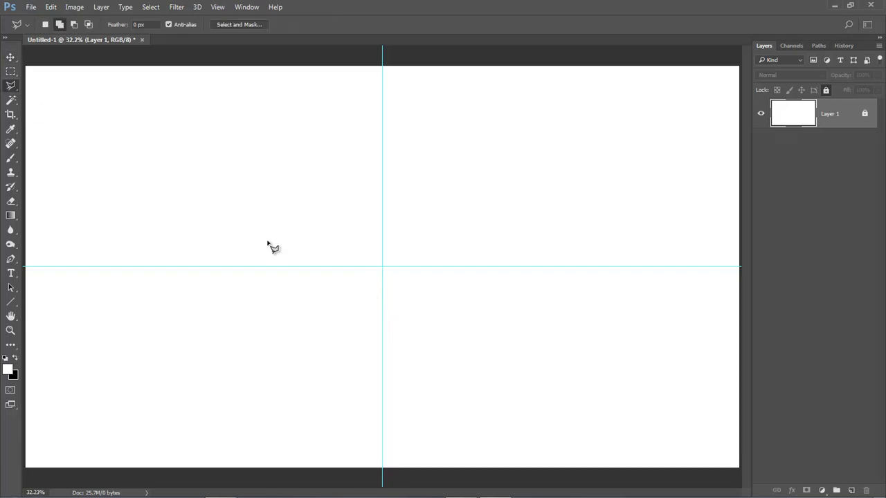
click(382, 266)
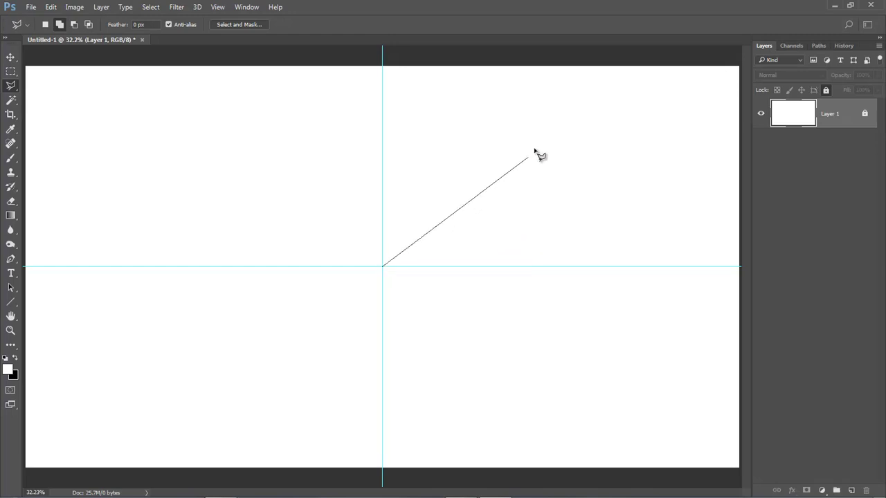
click(714, 53)
click(741, 55)
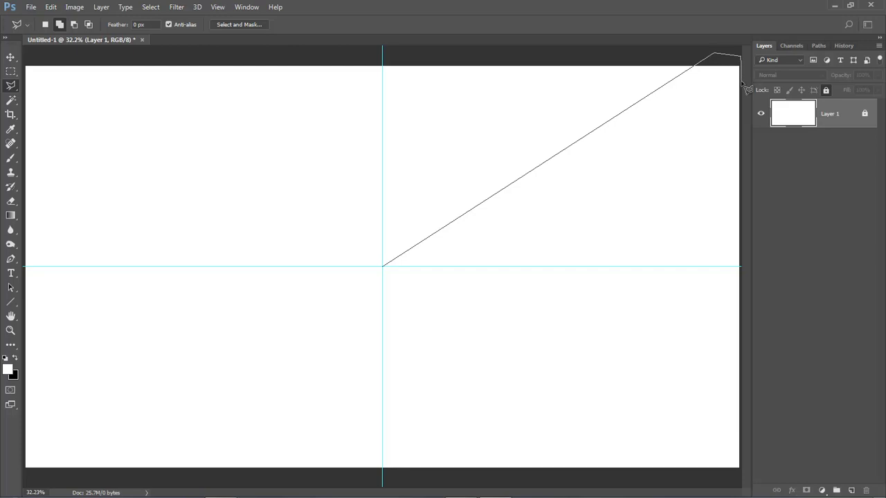
click(741, 121)
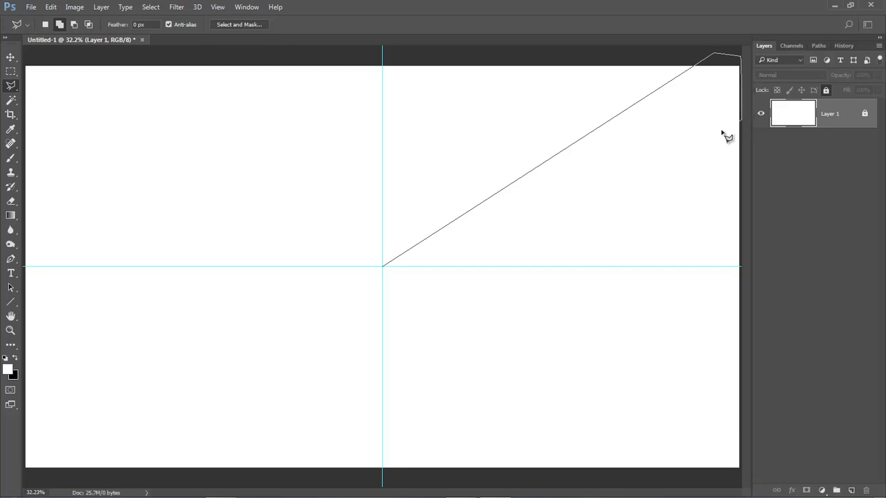
click(385, 268)
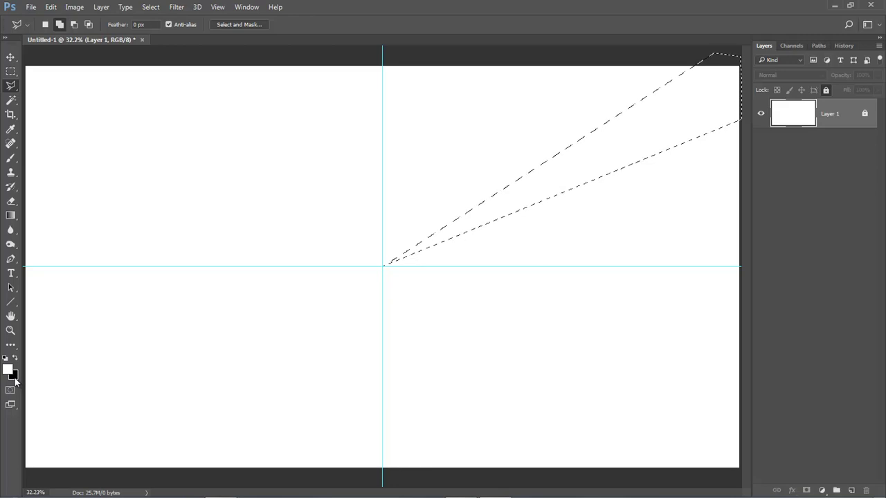
click(851, 491)
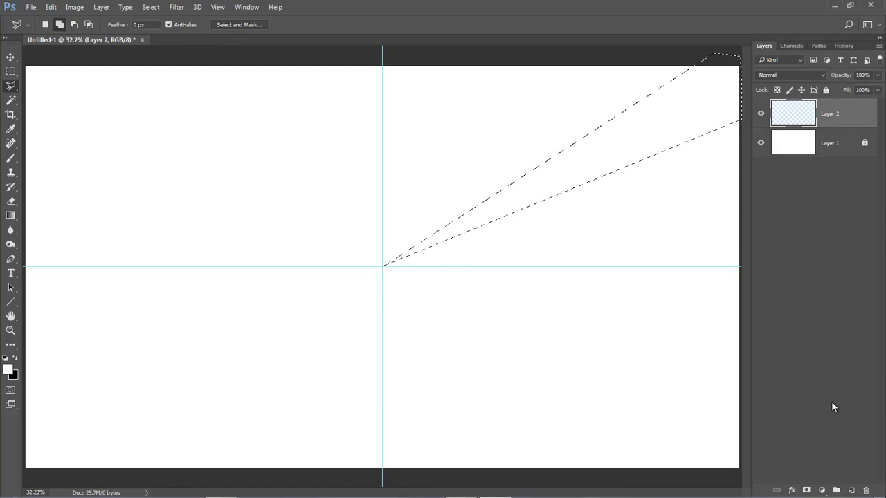
key(ctrl+BackSpace)
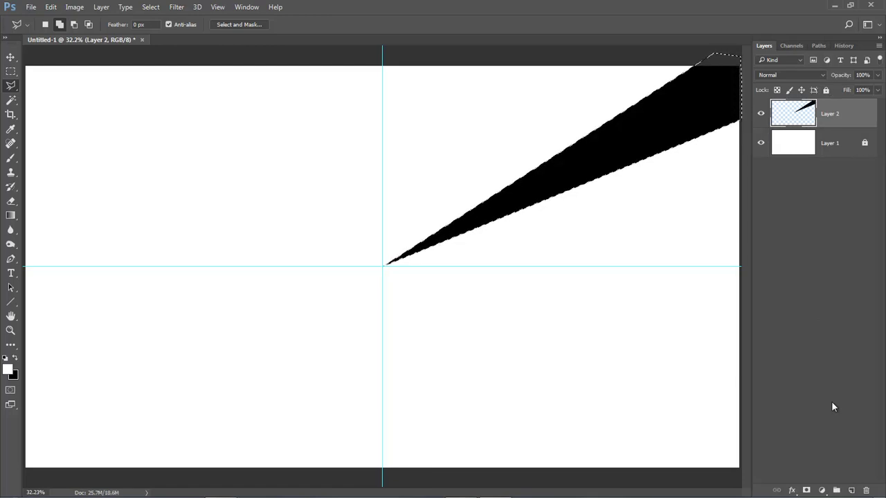
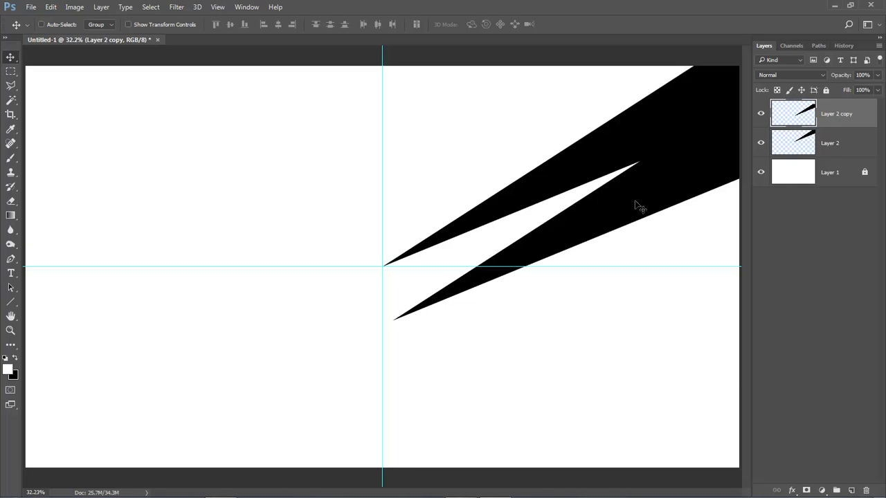
Free-transform the wedge copy with its reference point at the pointed tip, and snap that tip to the guide intersection
drag(653, 198, 573, 253)
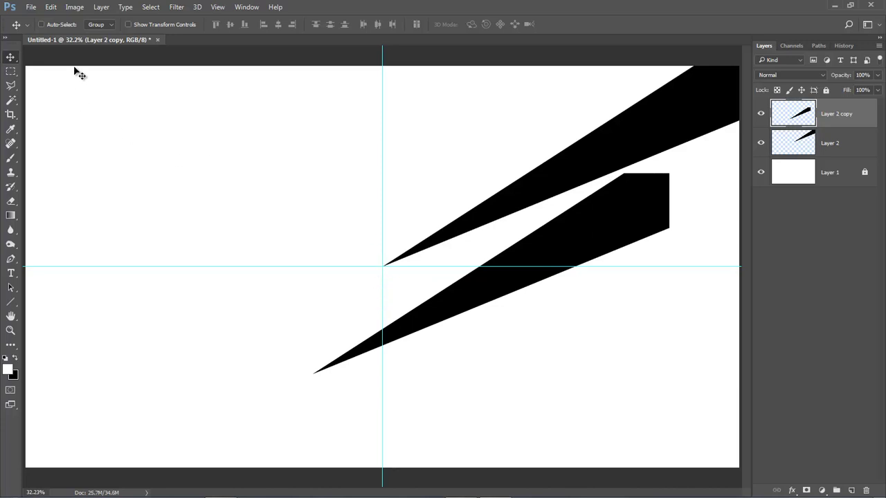
click(50, 7)
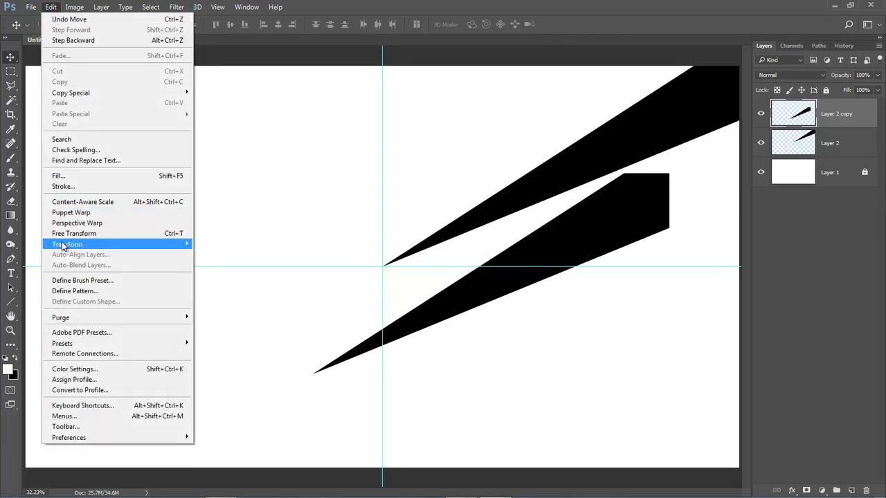
click(178, 234)
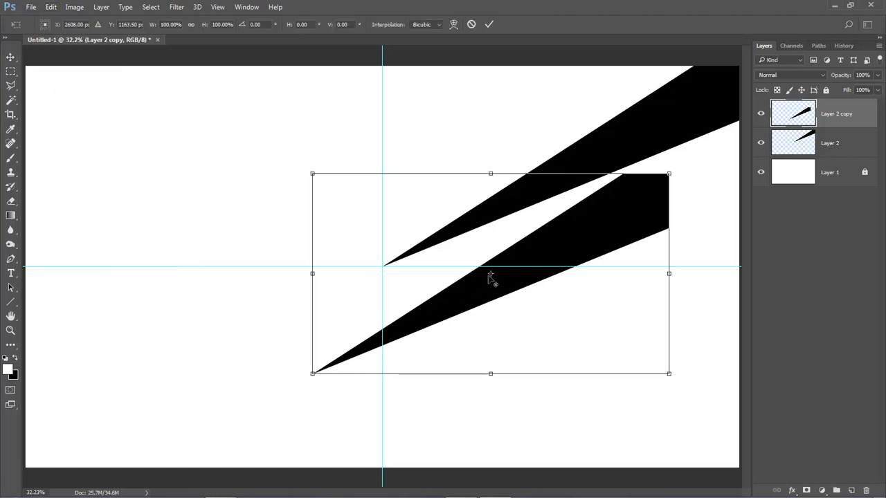
drag(490, 273, 312, 374)
drag(432, 332, 516, 225)
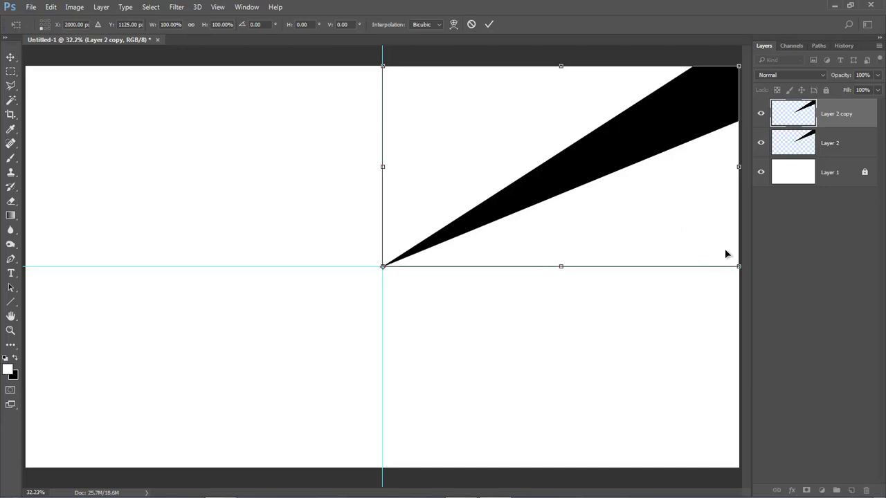
Rotate the wedge copy about 14° clockwise around its tip and stretch its width to about 103% so it runs past the canvas edge
drag(725, 284, 708, 367)
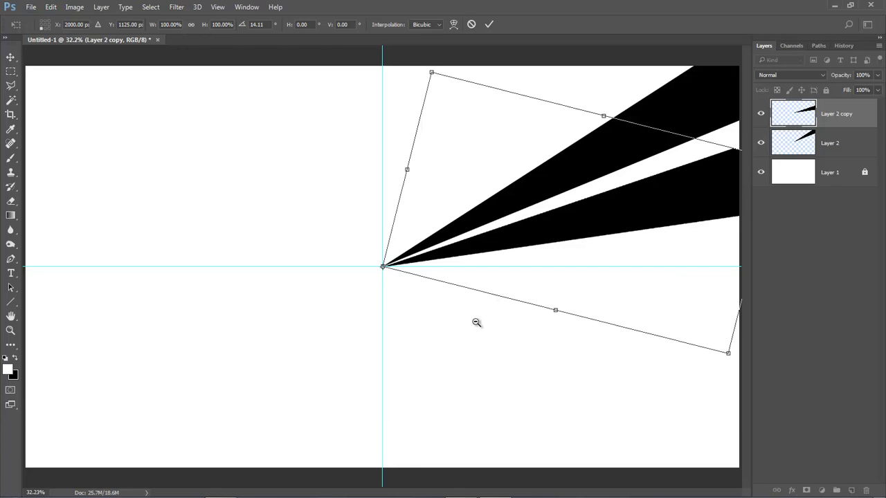
key(ctrl+minus)
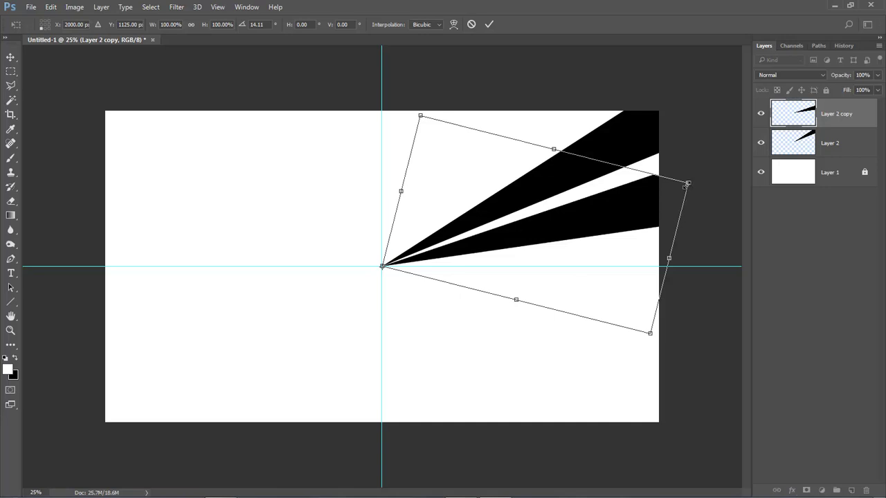
drag(671, 259, 677, 261)
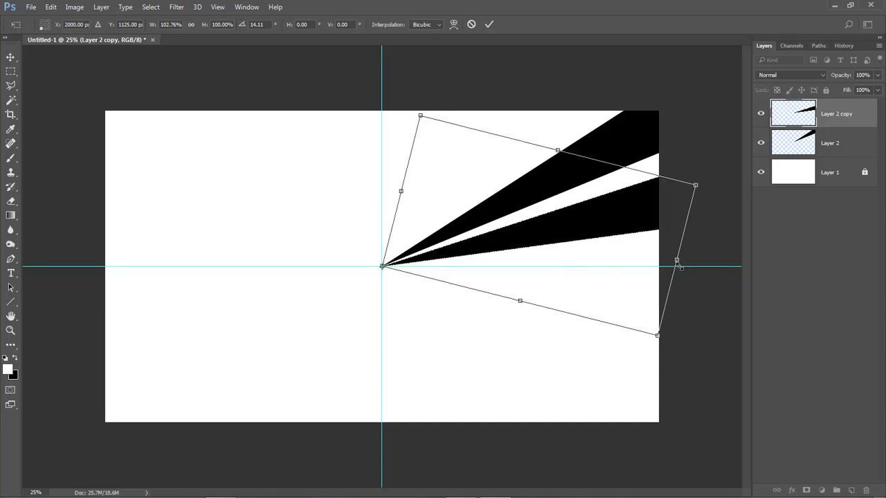
key(Return)
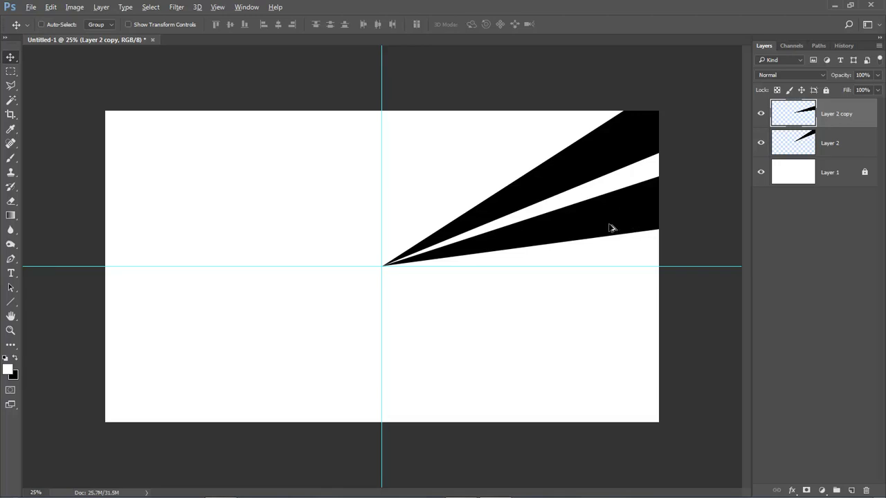
Duplicate the lower wedge, snap the copy's tip to the guide intersection, and rotate it about 30° counter-clockwise around that tip, above the original wedge
drag(613, 220, 500, 127)
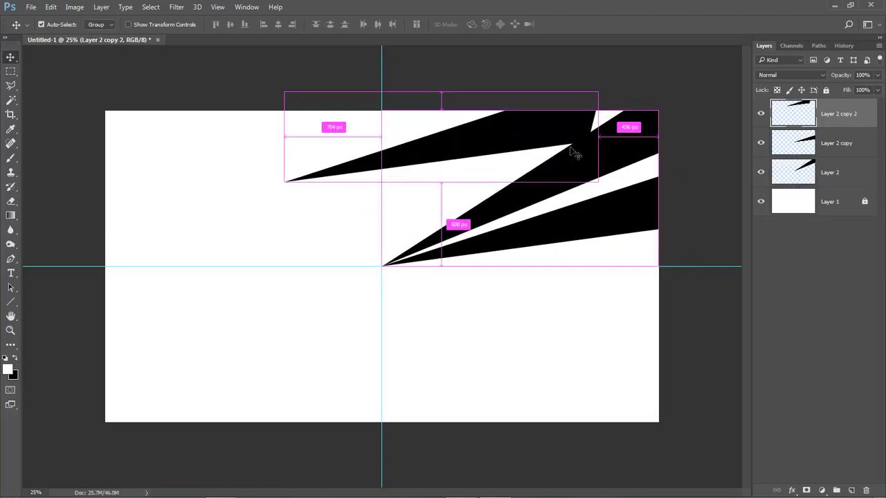
key(ctrl+t)
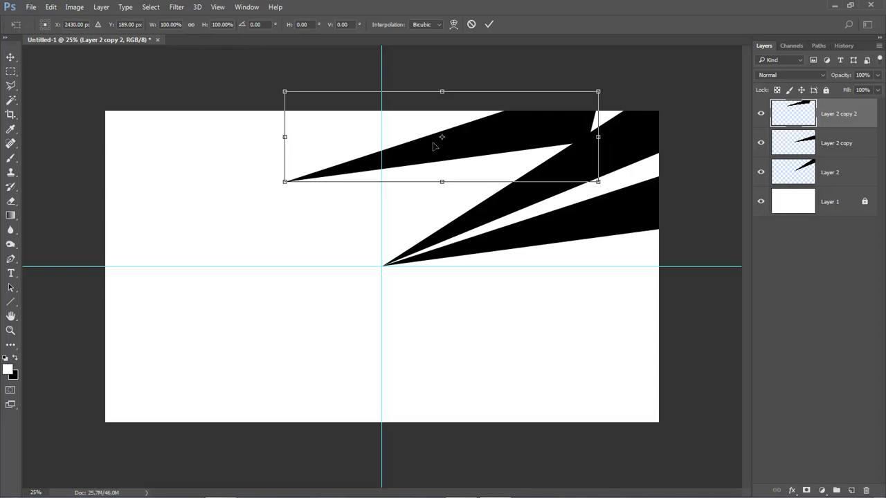
drag(444, 138, 284, 181)
drag(436, 167, 521, 233)
drag(703, 172, 569, 67)
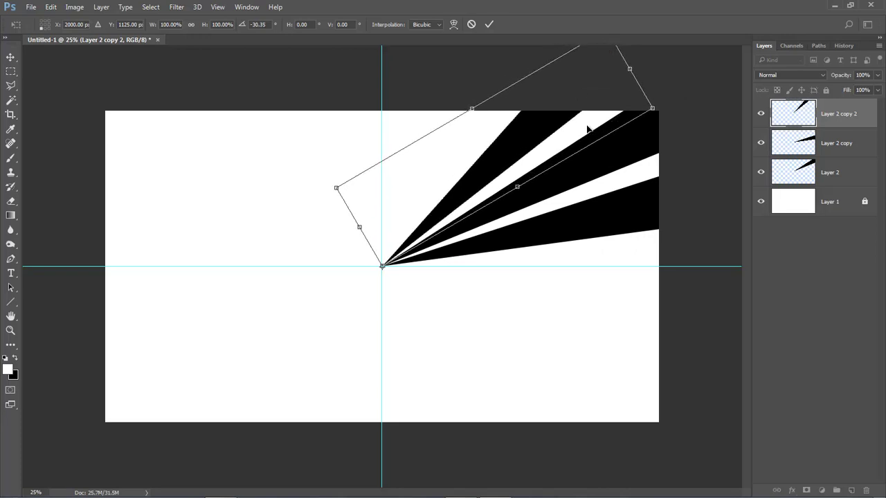
right_click(629, 177)
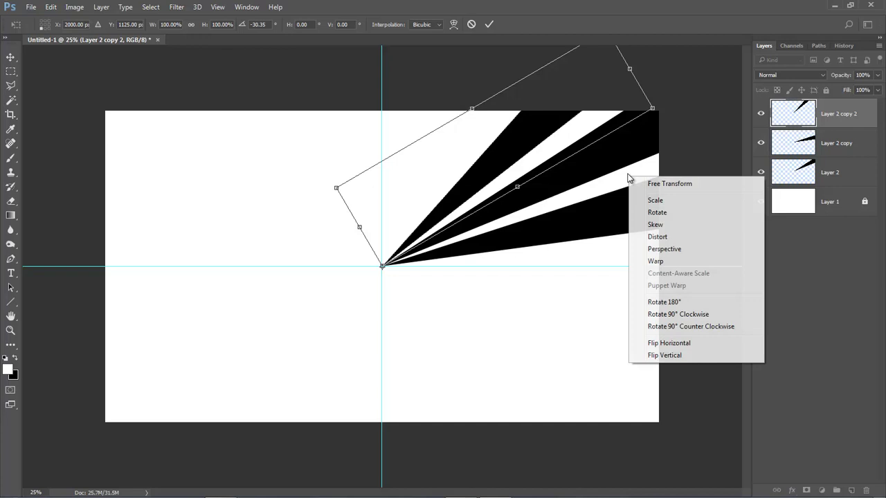
click(700, 135)
key(Return)
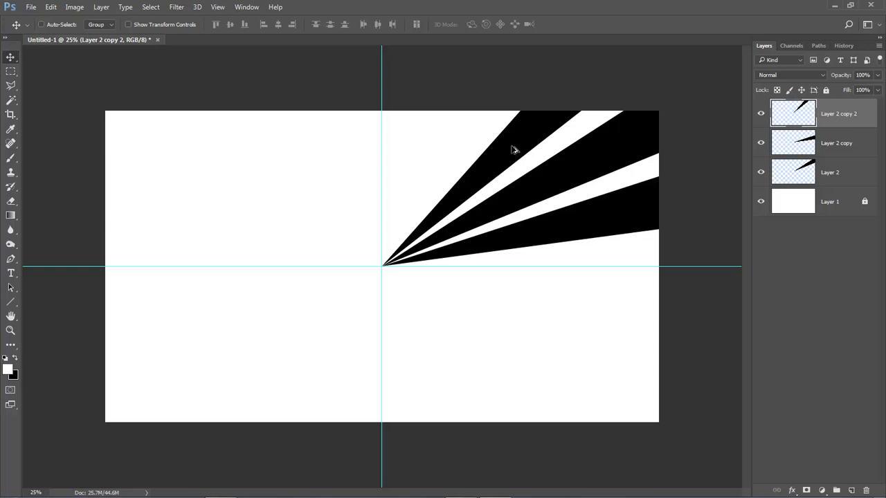
Duplicate the uppermost wedge, snap the copy's tip to the canvas centre, and rotate it about 18° counter-clockwise around that tip
drag(511, 146, 465, 124)
key(ctrl+t)
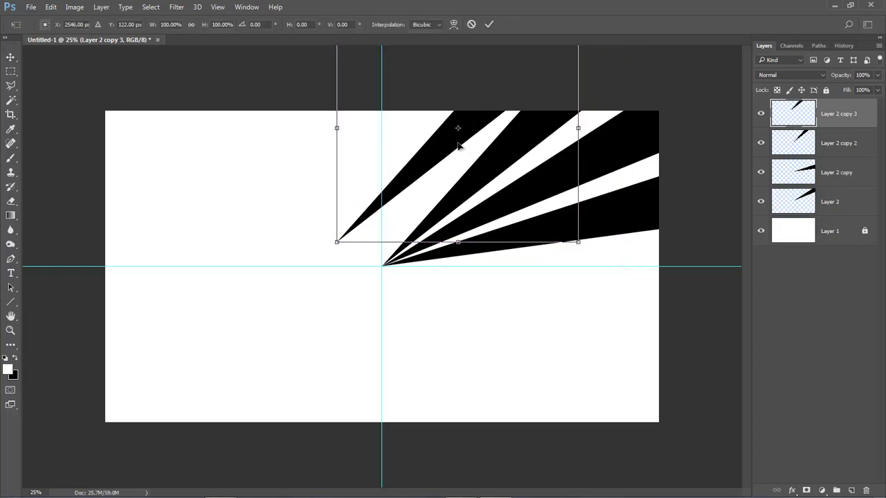
drag(458, 129, 344, 239)
drag(449, 164, 497, 183)
drag(634, 155, 560, 107)
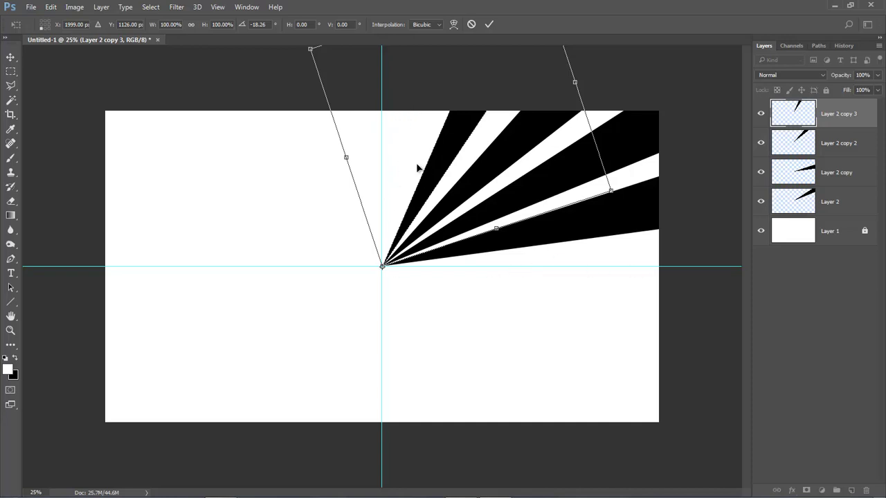
click(489, 24)
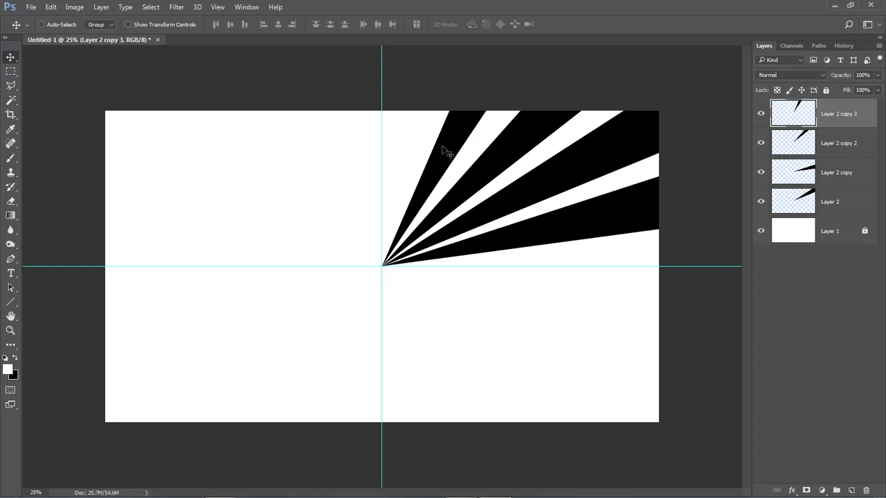
Add a fifth wedge by duplicating the steepest one, snapping its tip to the centre and rotating it counter-clockwise until it nearly reaches the vertical guide
drag(448, 146, 413, 142)
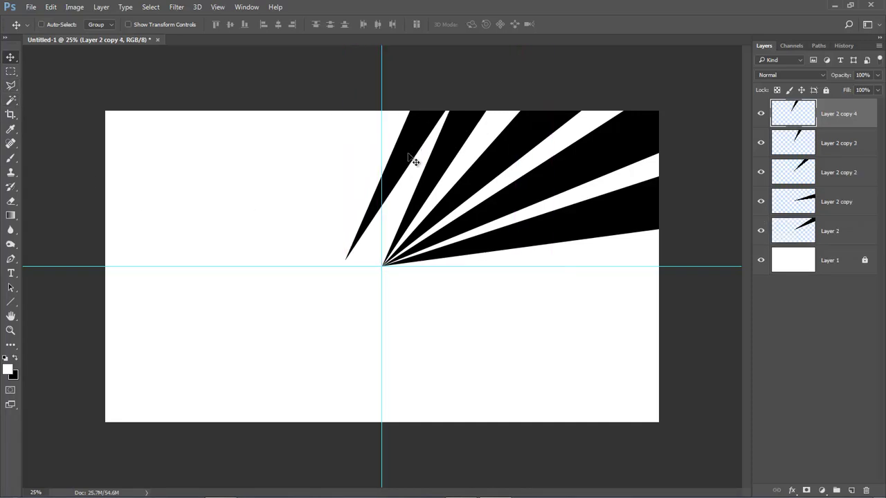
key(ctrl+t)
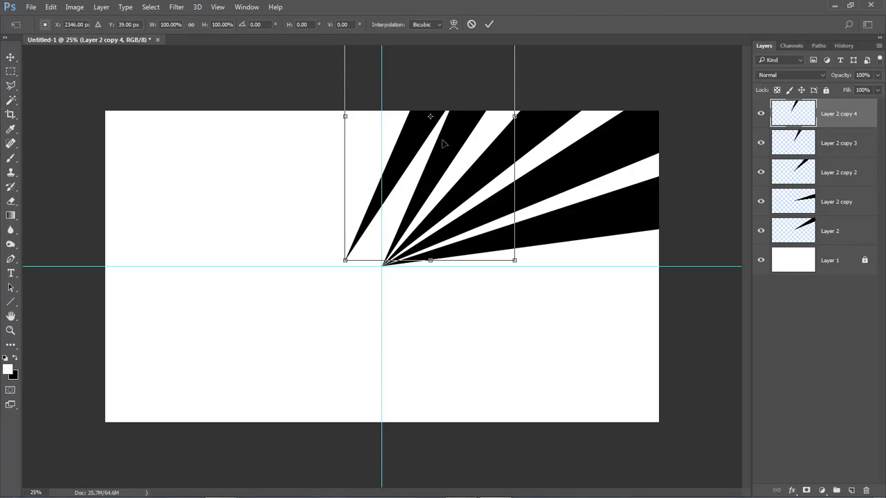
drag(430, 118, 346, 260)
drag(420, 206, 464, 202)
drag(567, 128, 515, 86)
click(489, 24)
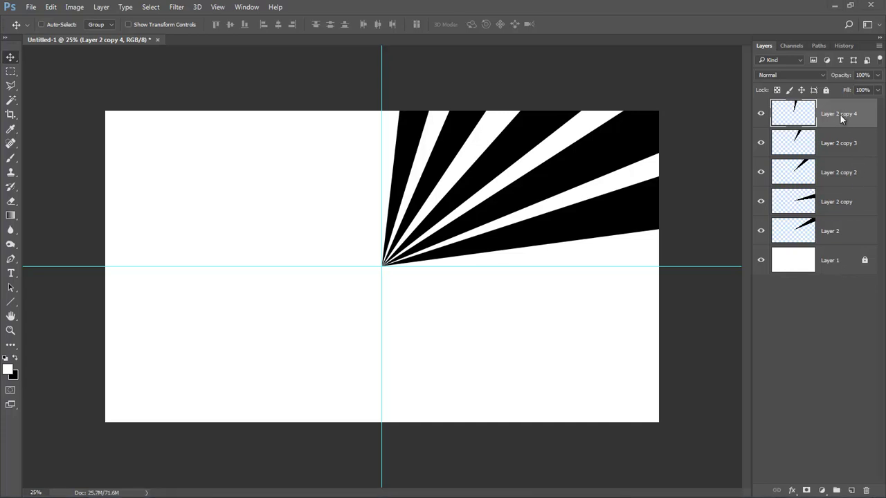
Merge the five black wedge layers into one layer and check it by briefly hiding the white background layer
click(834, 234)
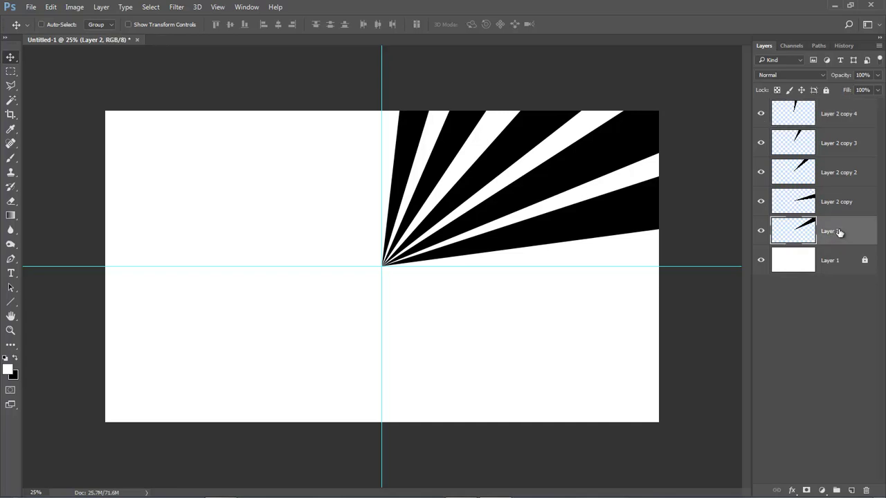
shift+click(831, 118)
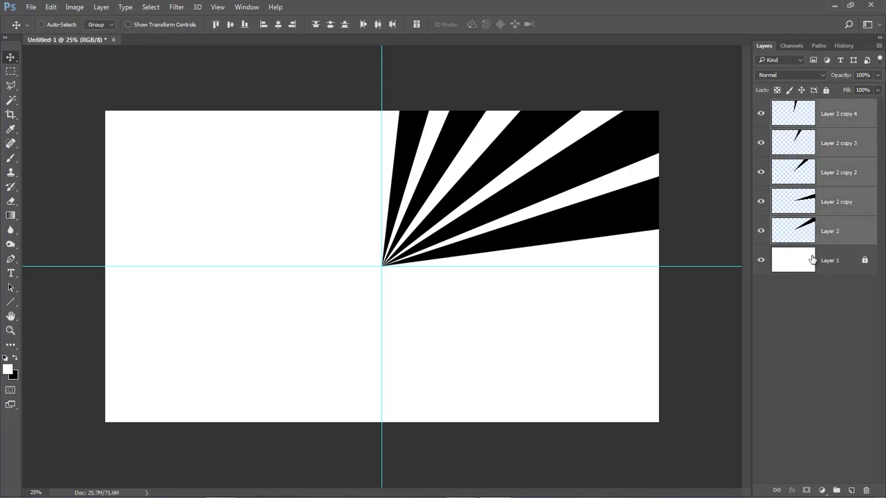
right_click(842, 200)
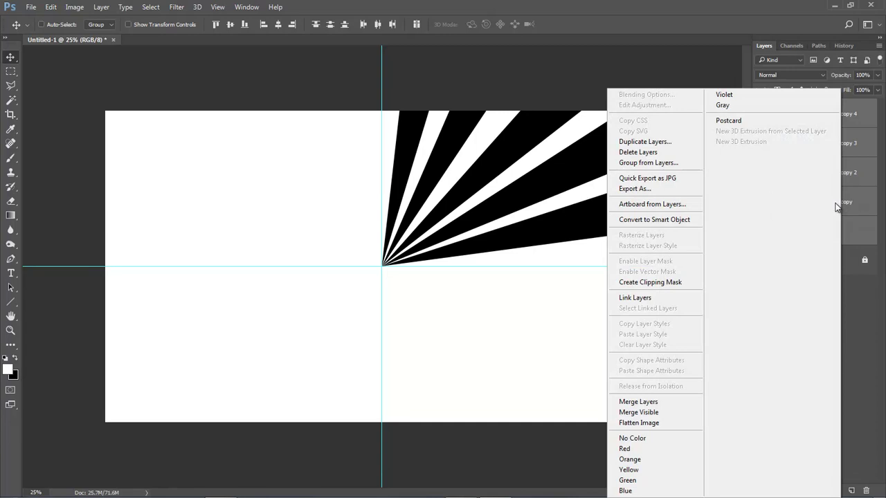
click(642, 408)
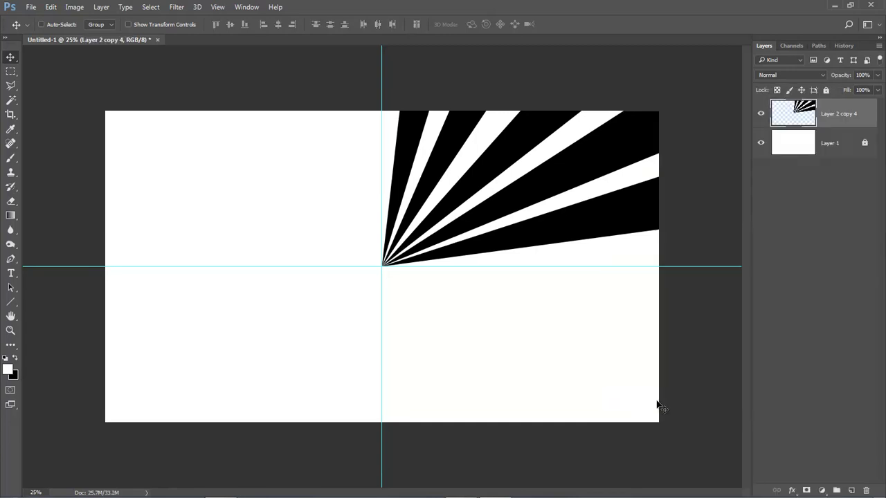
click(760, 143)
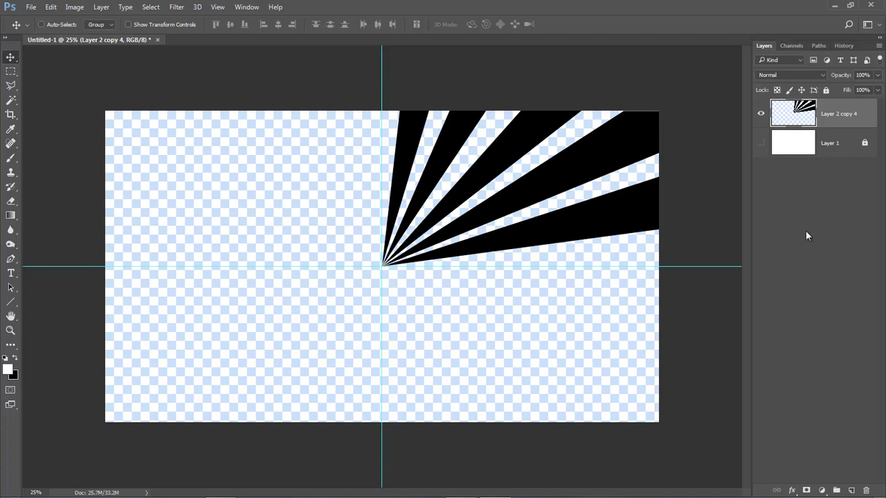
click(760, 143)
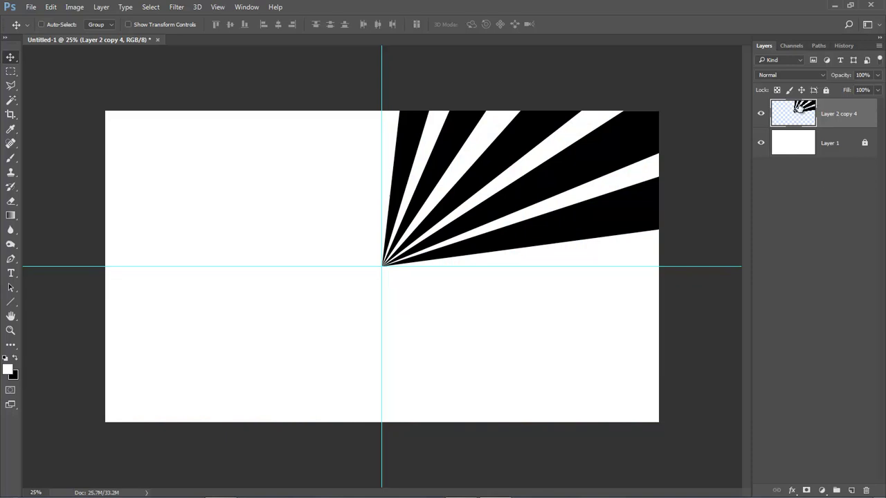
Duplicate the merged rays, flip the copy vertically and move it below the horizontal guide so its tips meet at the canvas centre
key(ctrl+j)
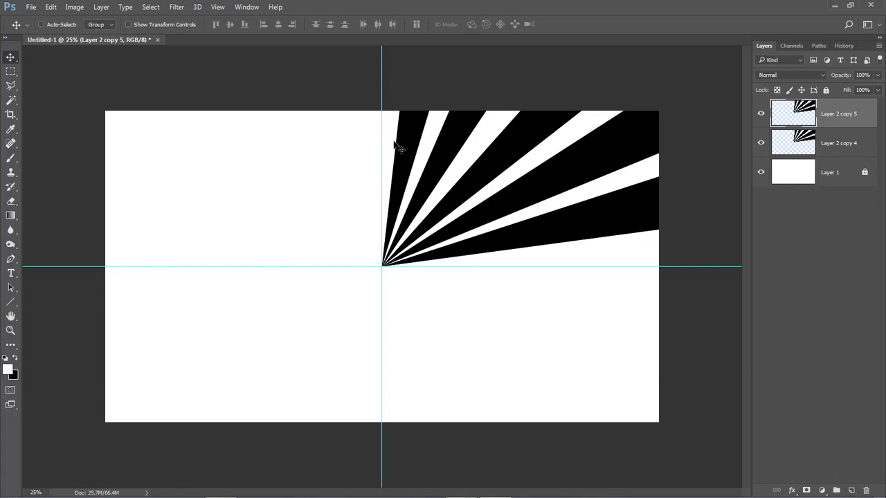
click(51, 7)
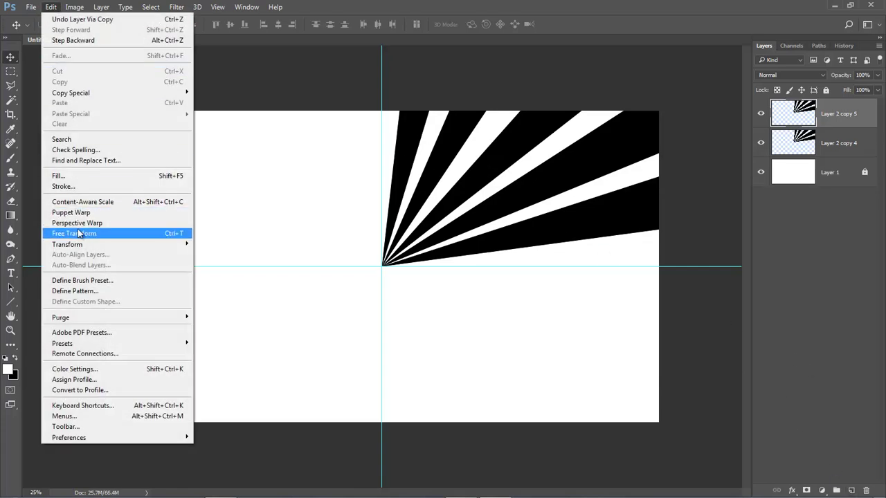
mouse_move(77, 248)
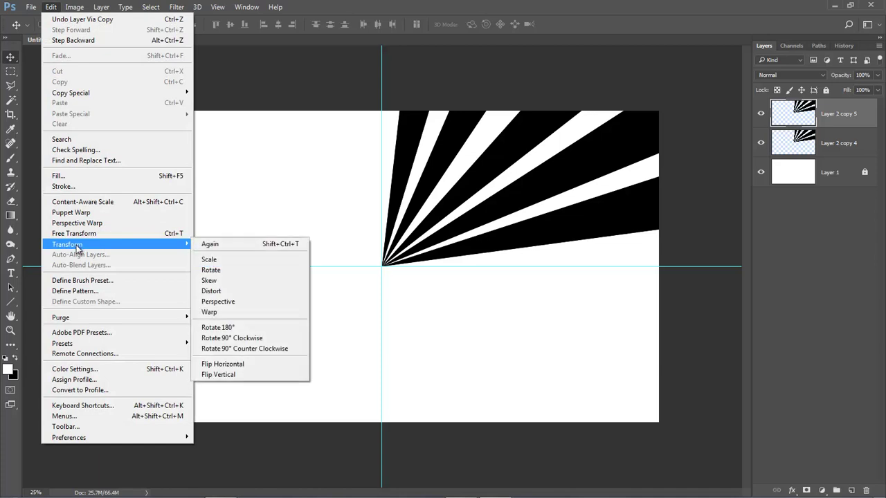
click(235, 376)
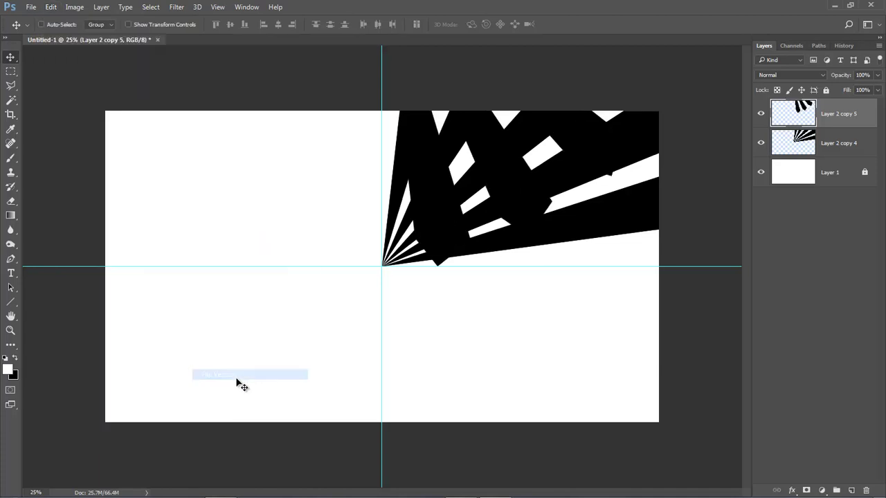
drag(449, 143, 431, 378)
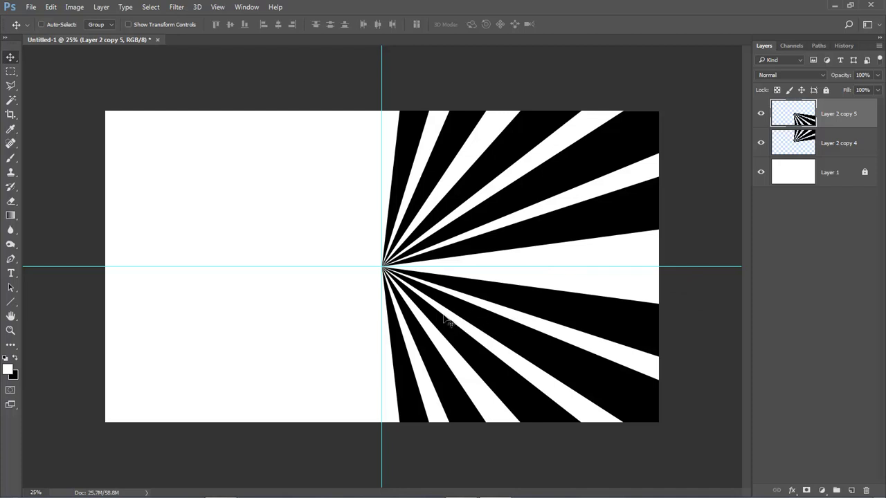
Select a narrow wedge with the Polygonal Lasso from the canvas centre to just past the right canvas edge, straddling the horizontal guide
click(11, 86)
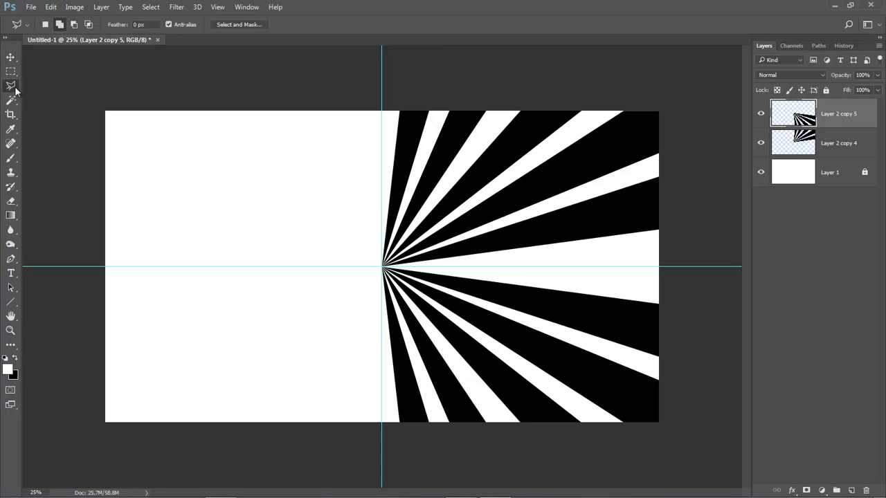
click(47, 97)
ctrl+click(469, 274)
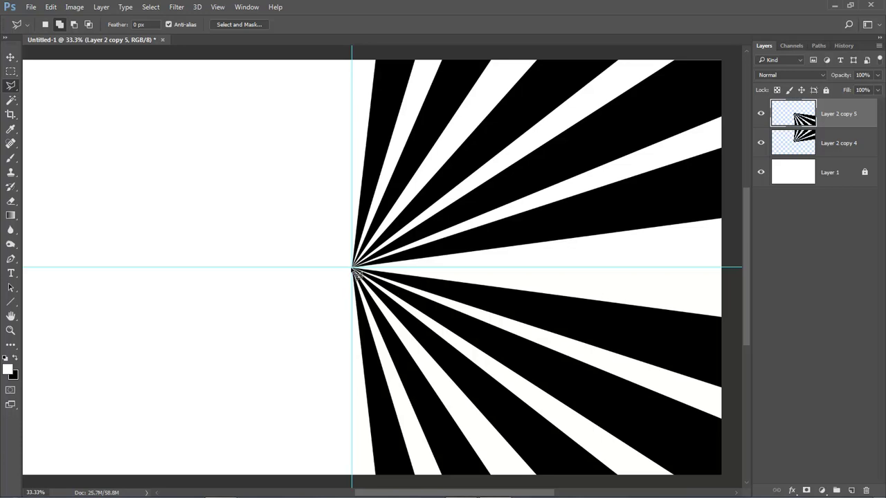
click(727, 248)
click(727, 289)
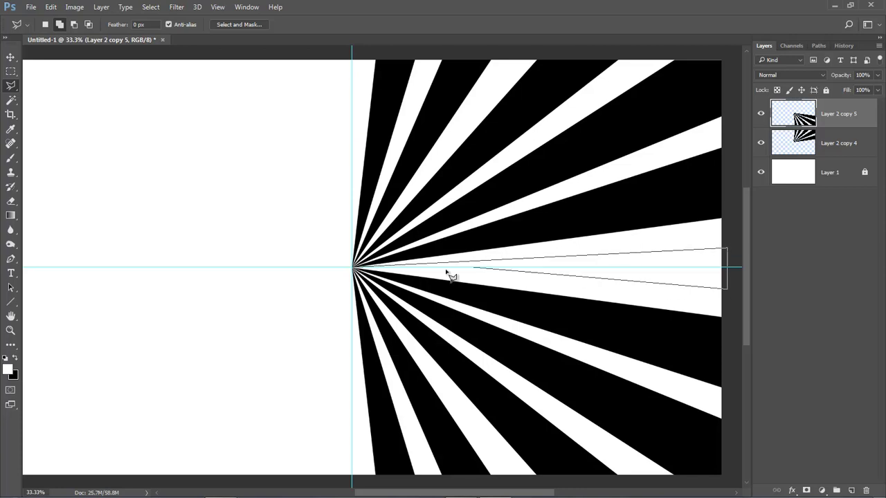
click(358, 273)
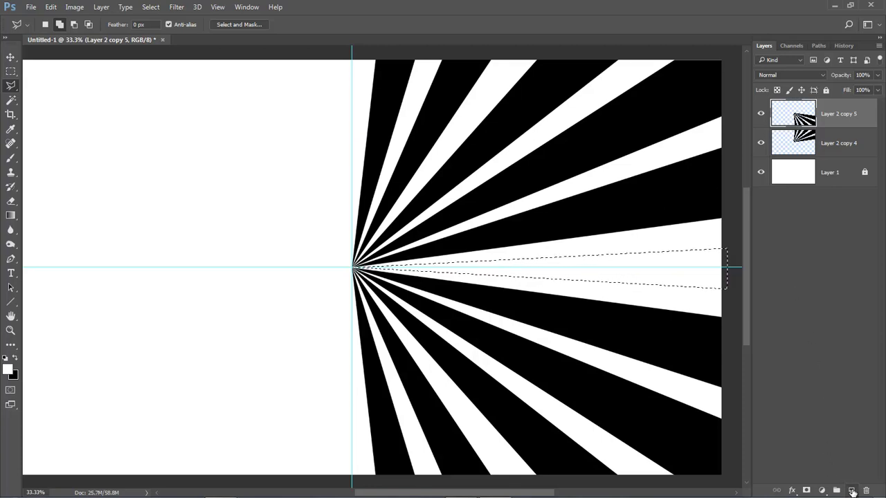
Fill the wedge selection with black on a new layer, deselect it and fit the canvas to the screen
click(852, 491)
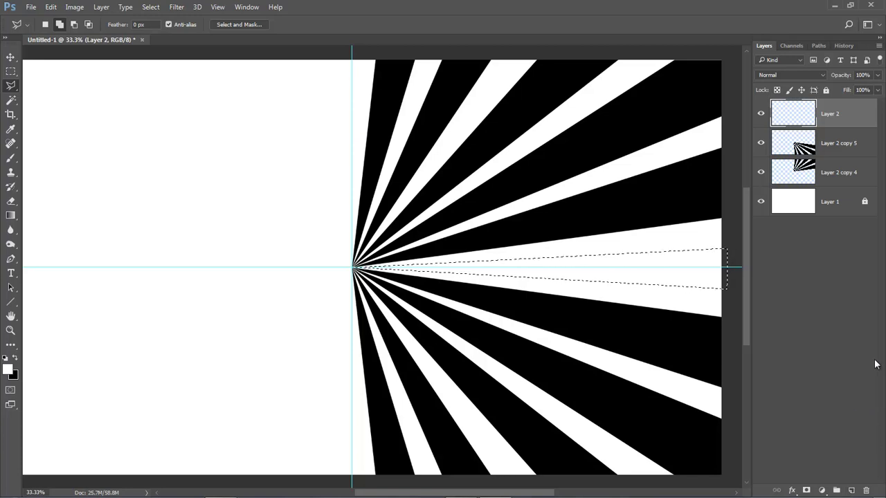
key(ctrl+BackSpace)
key(ctrl+d)
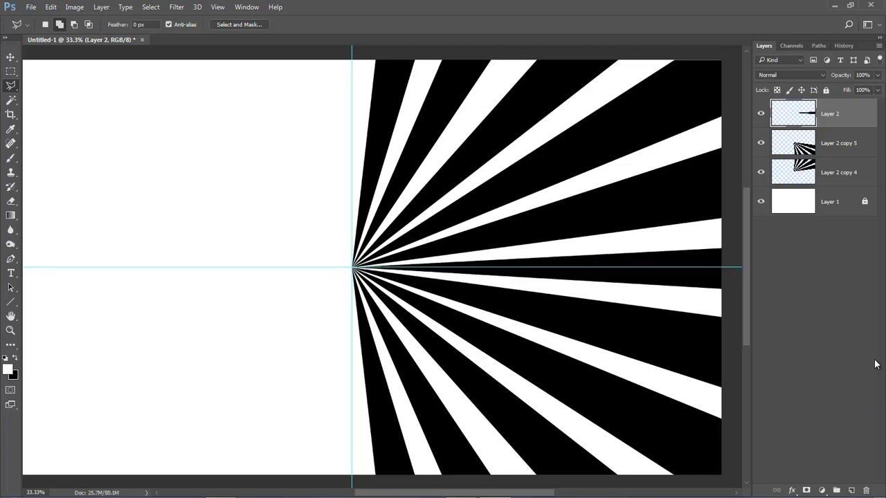
key(ctrl+0)
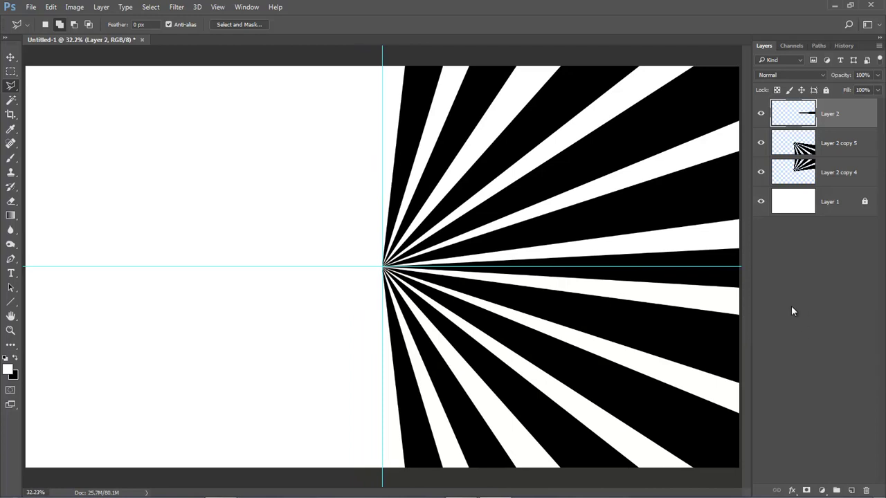
Clear the guides and merge the three ray layers above the white background into one layer
click(218, 10)
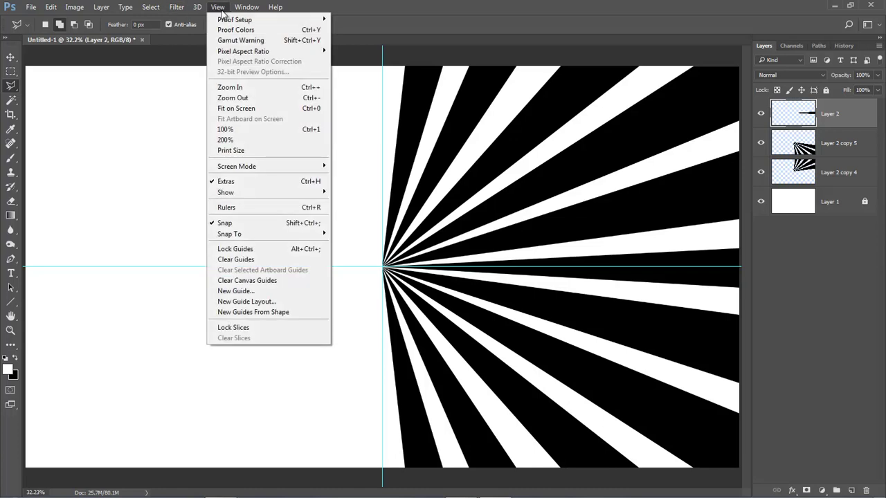
click(226, 261)
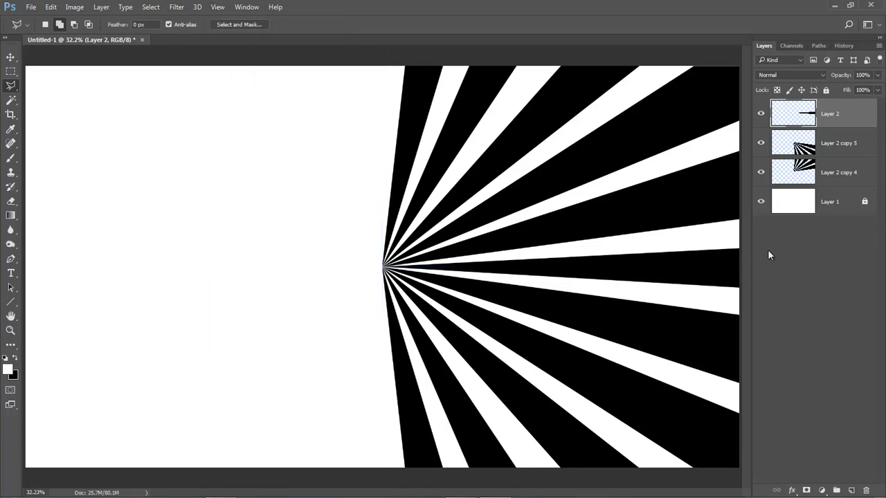
shift+click(835, 176)
right_click(834, 169)
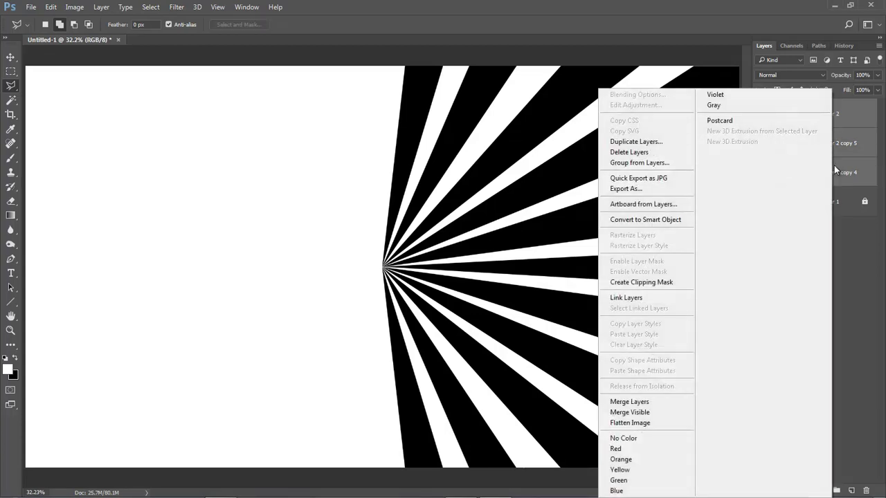
click(644, 401)
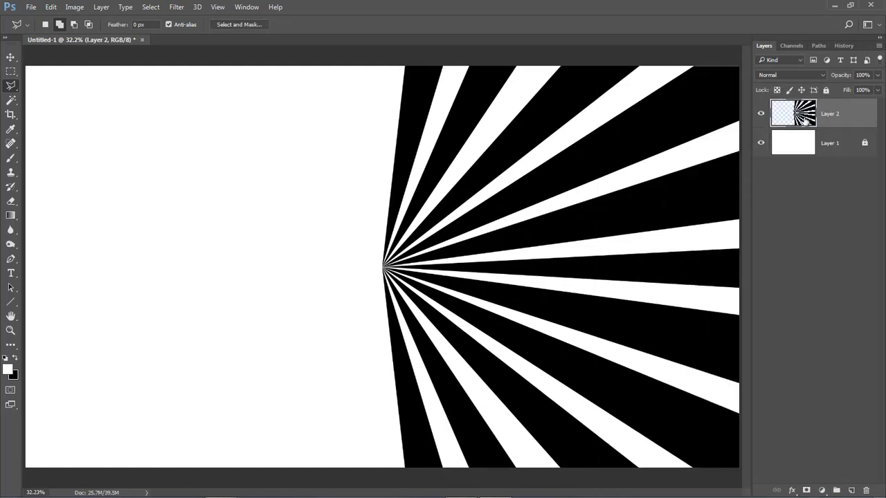
Duplicate the merged half sunburst, flip the copy horizontally and move it onto the canvas's left half so the rays meet at the centre
key(ctrl+j)
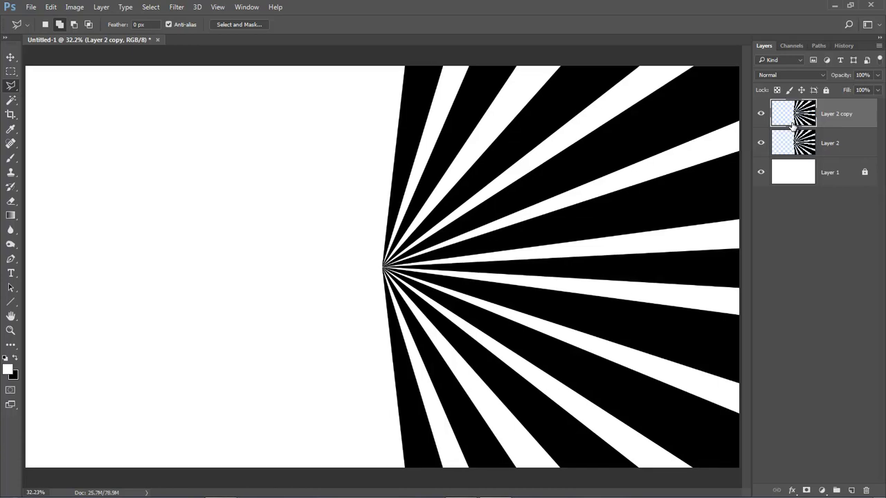
click(52, 8)
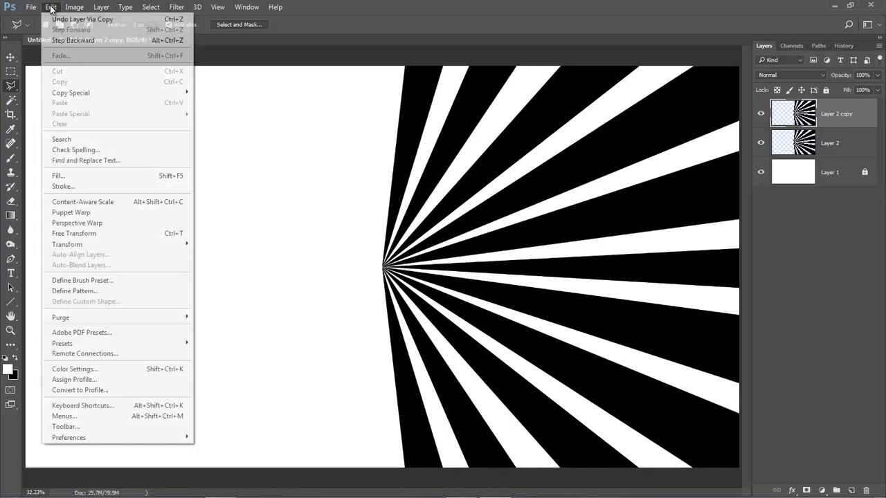
mouse_move(74, 249)
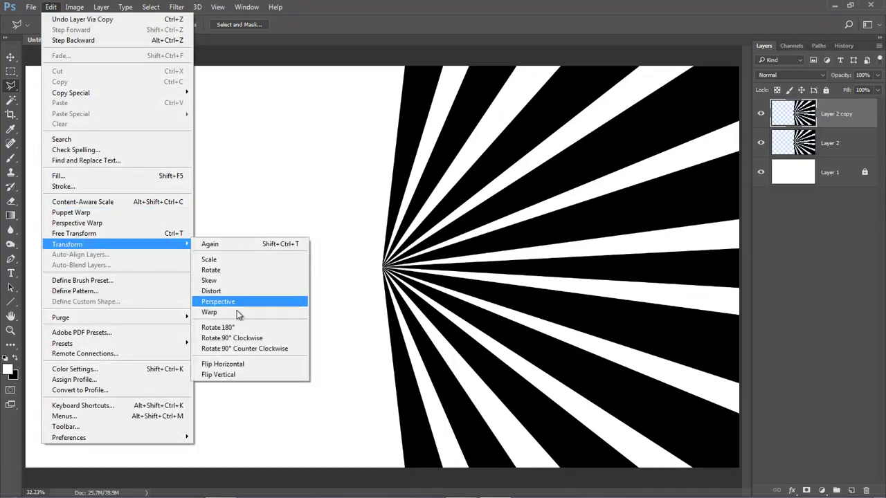
click(232, 365)
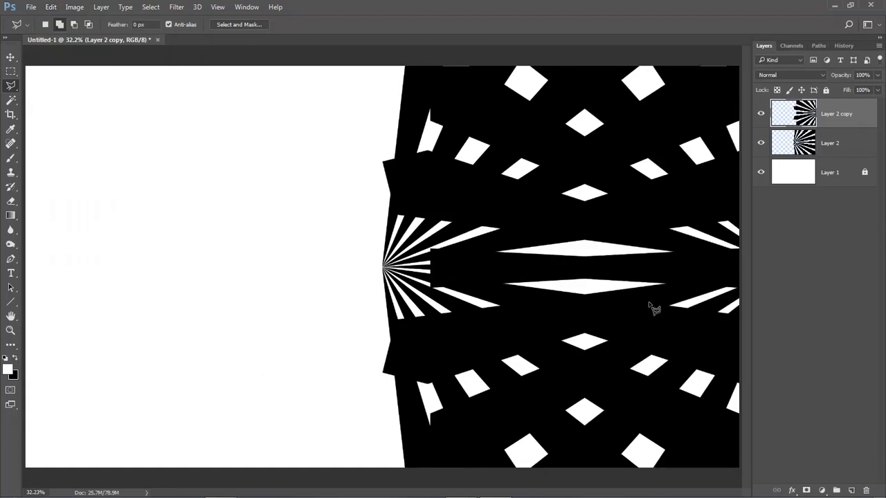
click(677, 281)
key(Escape)
click(10, 57)
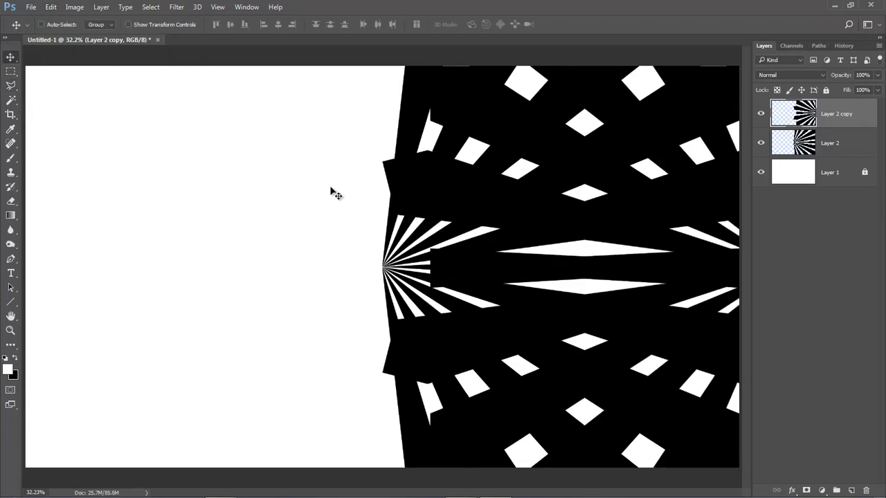
drag(685, 264, 277, 264)
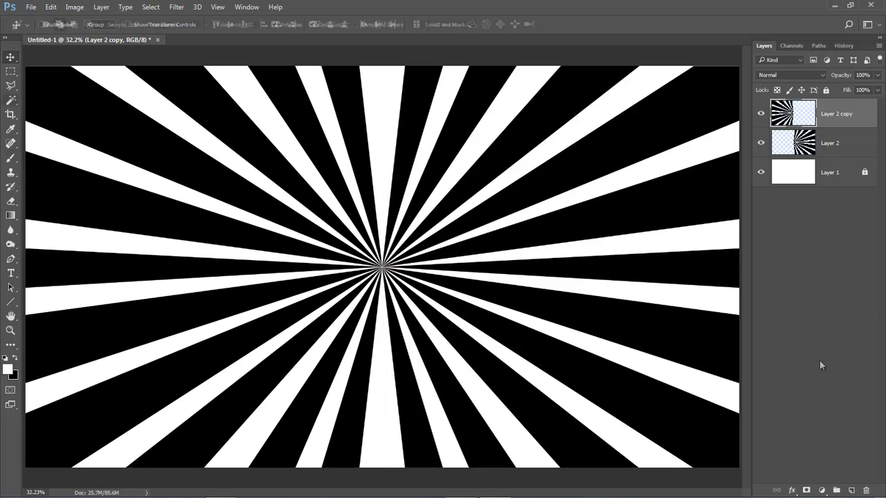
Flatten the image so both sunburst halves and the white layer become a single background
key(w)
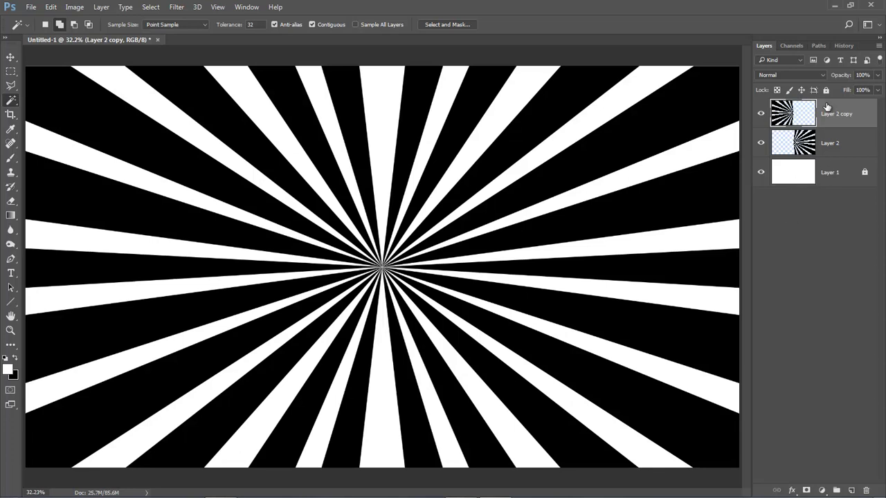
click(879, 47)
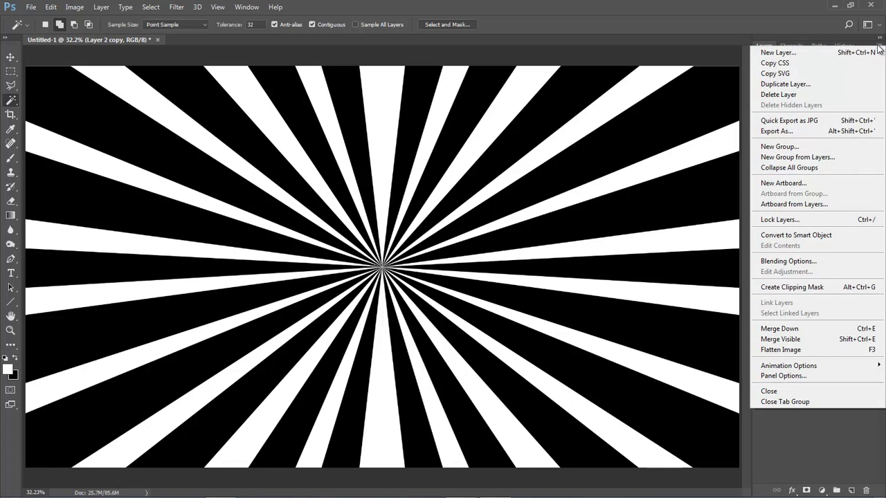
click(784, 351)
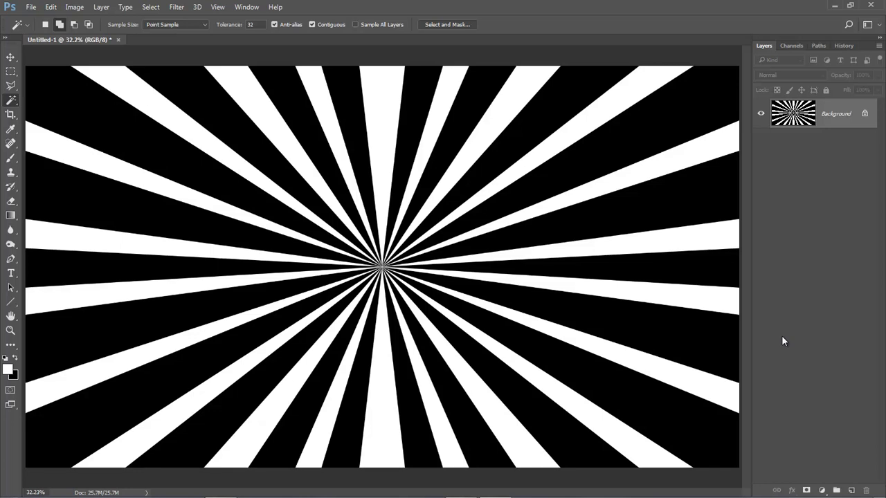
Crop the full sunburst canvas to 1920 × 1080 px and fit it to the screen
click(10, 114)
click(372, 271)
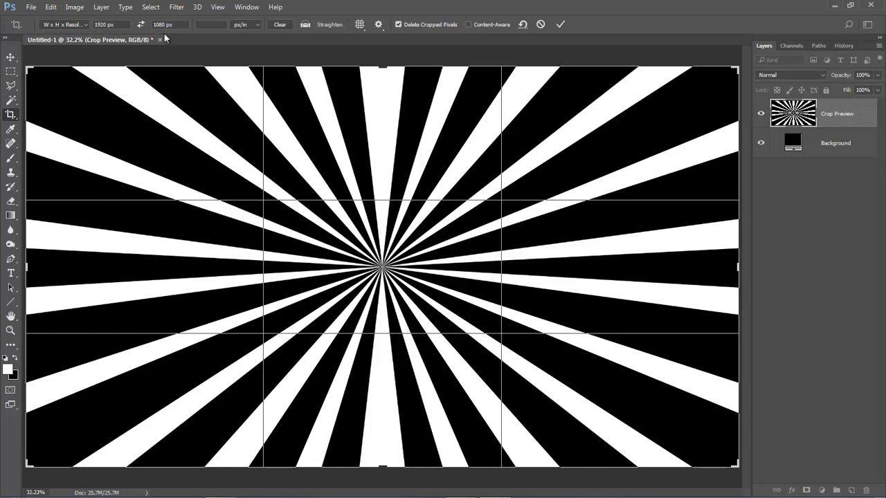
drag(738, 68, 651, 118)
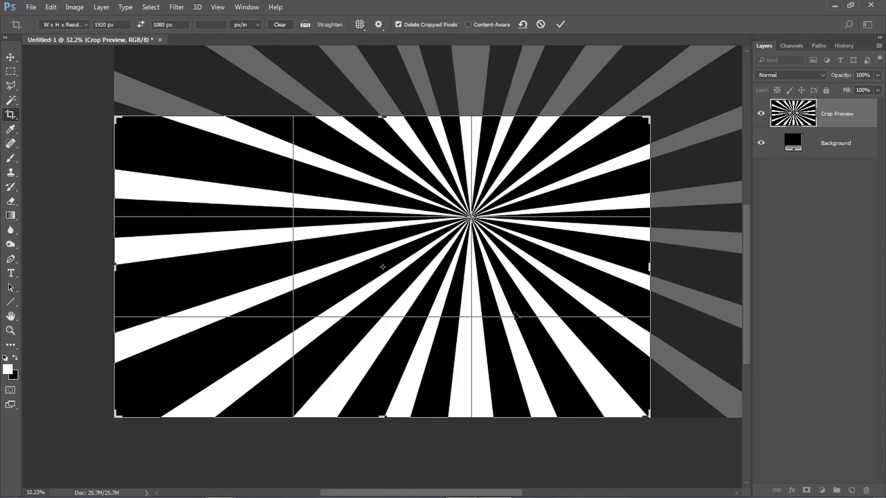
click(560, 24)
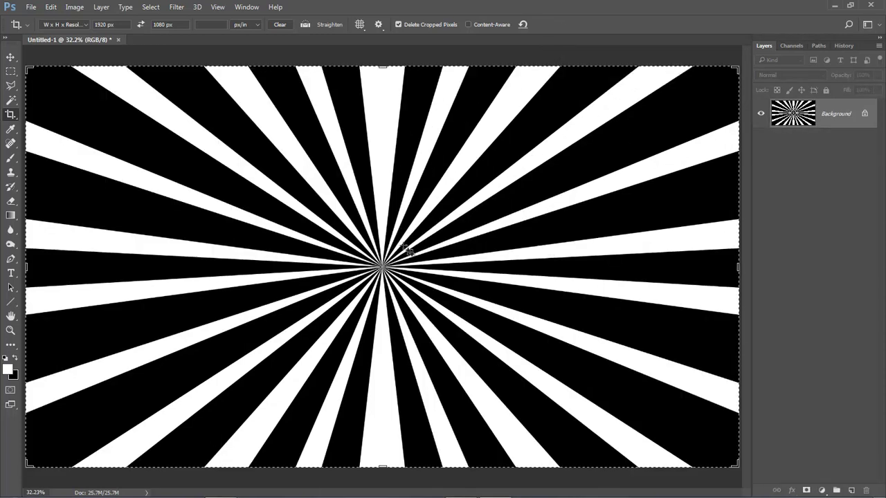
click(402, 251)
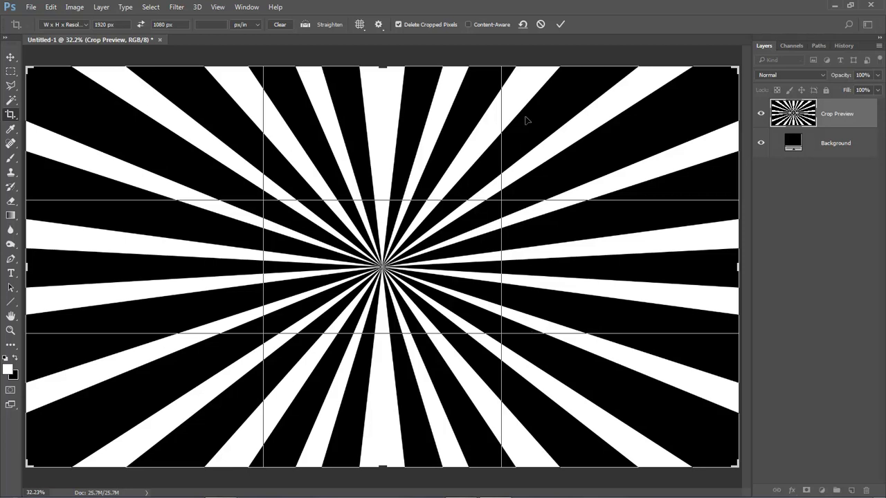
click(561, 25)
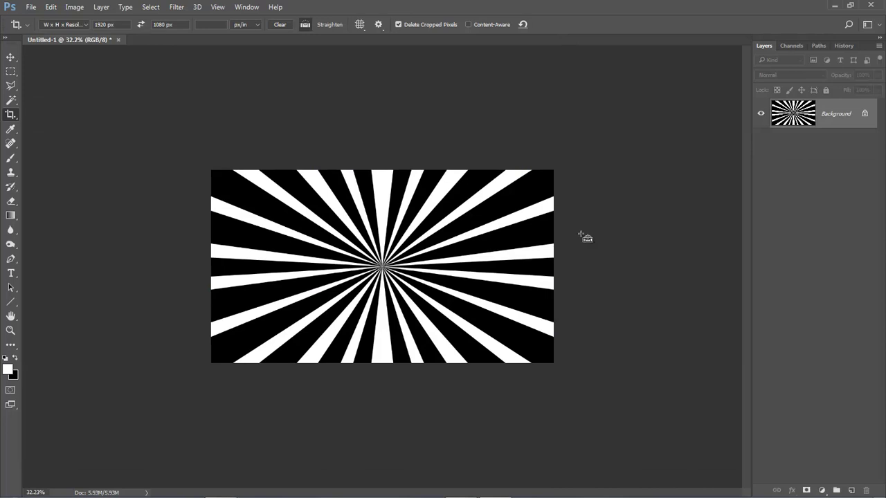
key(ctrl+0)
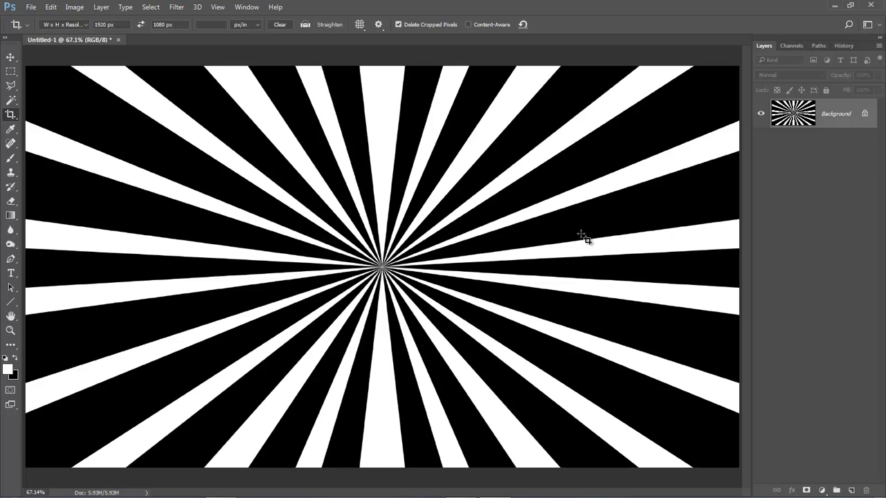
Duplicate the sunburst background onto a new layer and invert the colours of the original Background beneath it
key(ctrl)
key(ctrl+j)
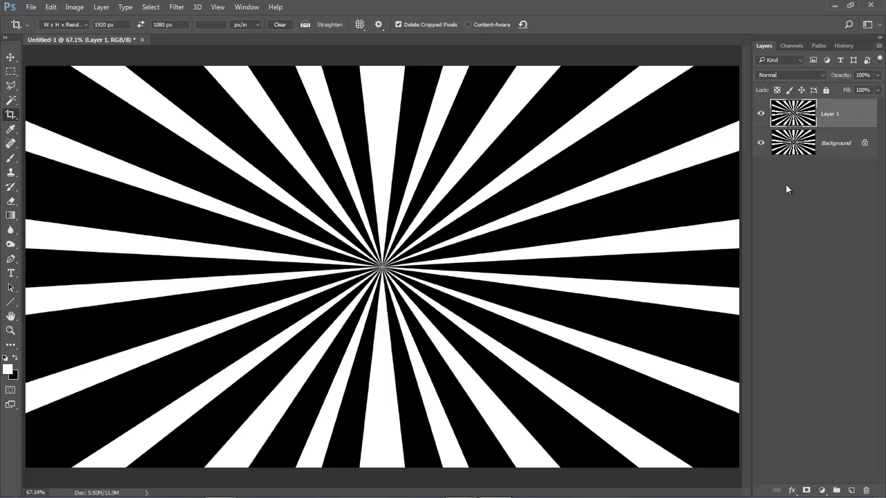
click(760, 115)
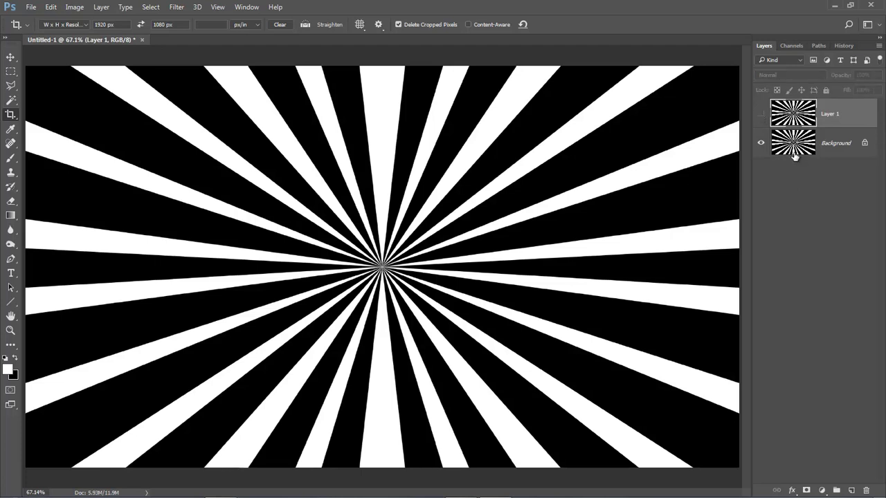
click(798, 146)
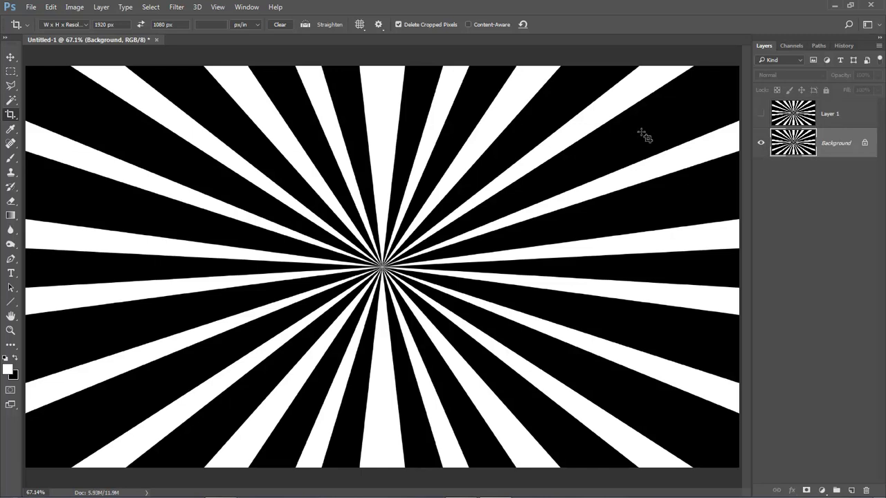
key(ctrl)
key(ctrl+i)
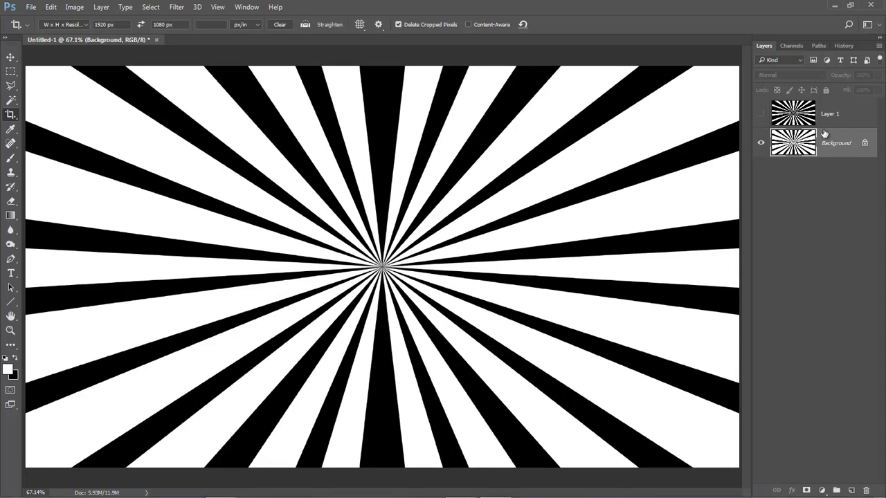
click(761, 114)
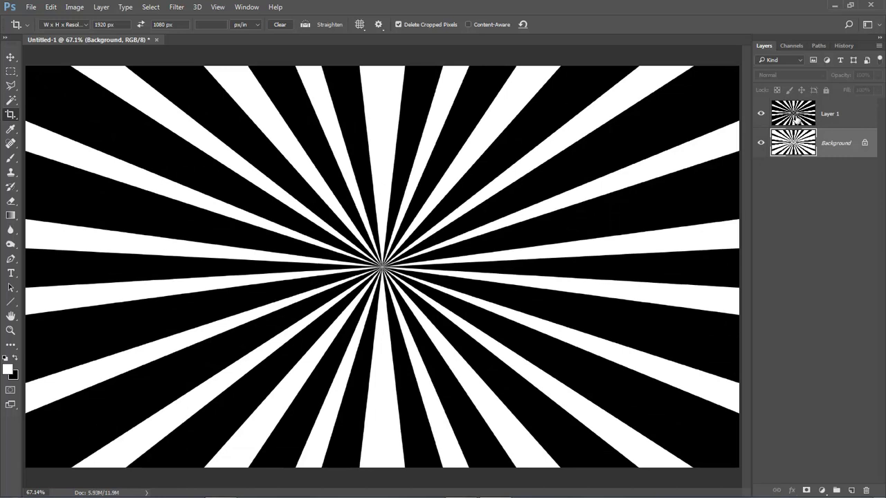
Select all the white rays on Layer 1 with the Magic Wand and the Similar command
click(836, 116)
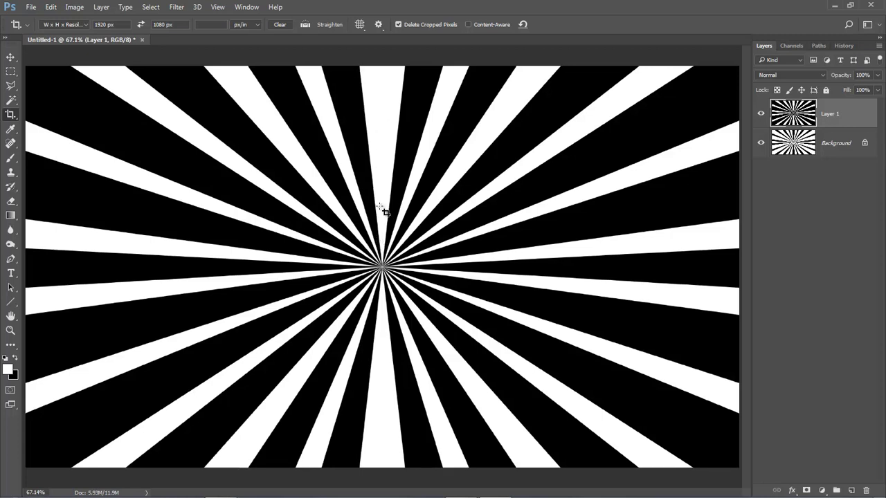
click(11, 101)
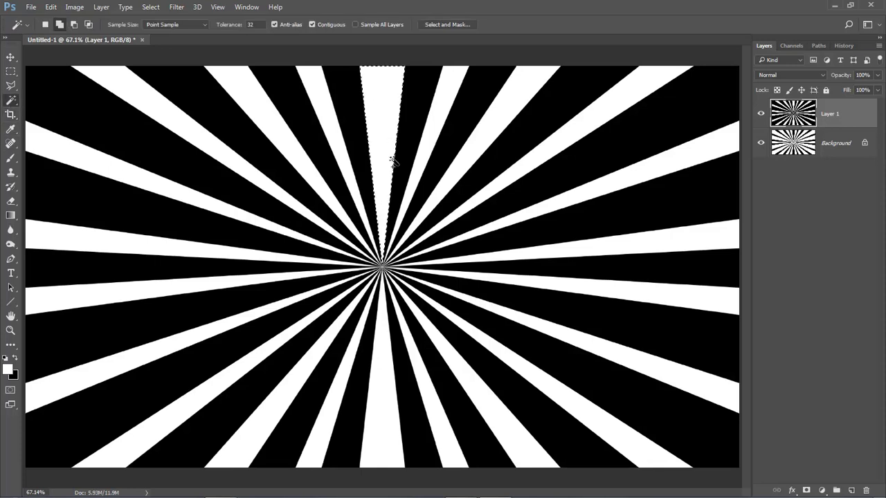
click(385, 131)
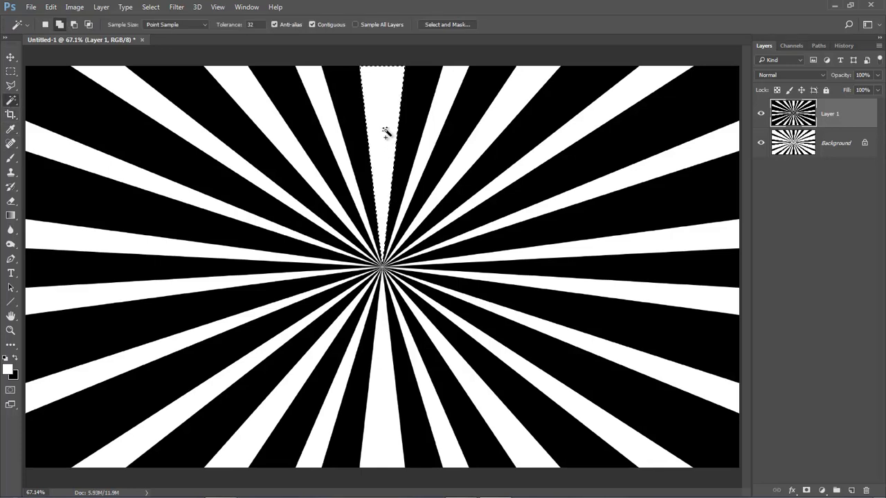
click(151, 7)
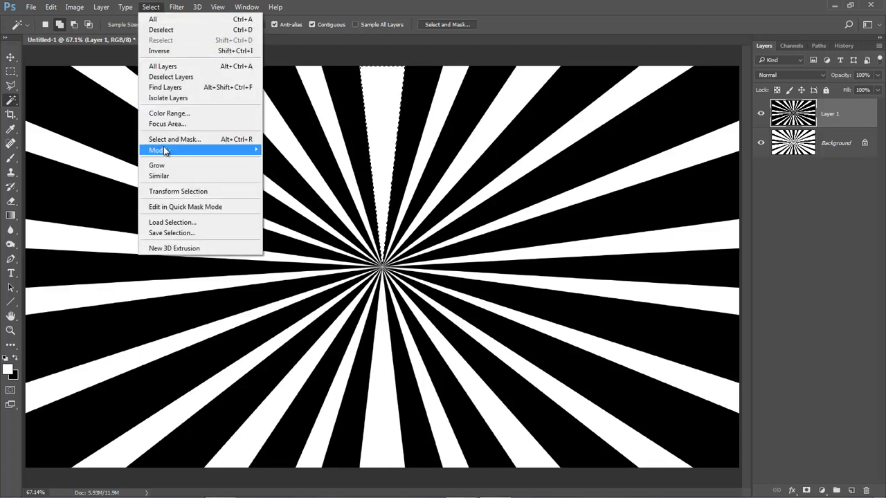
click(159, 177)
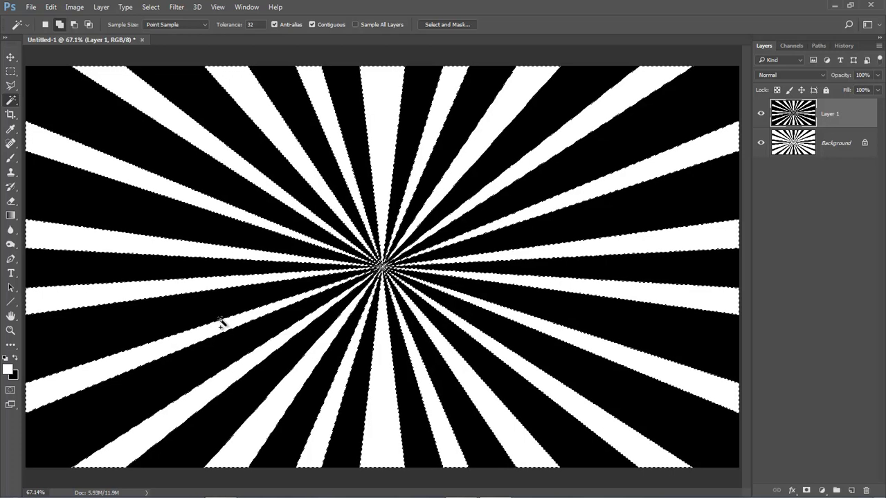
Expand the ray selection by 2 pixels, fill it with white and deselect it
click(150, 8)
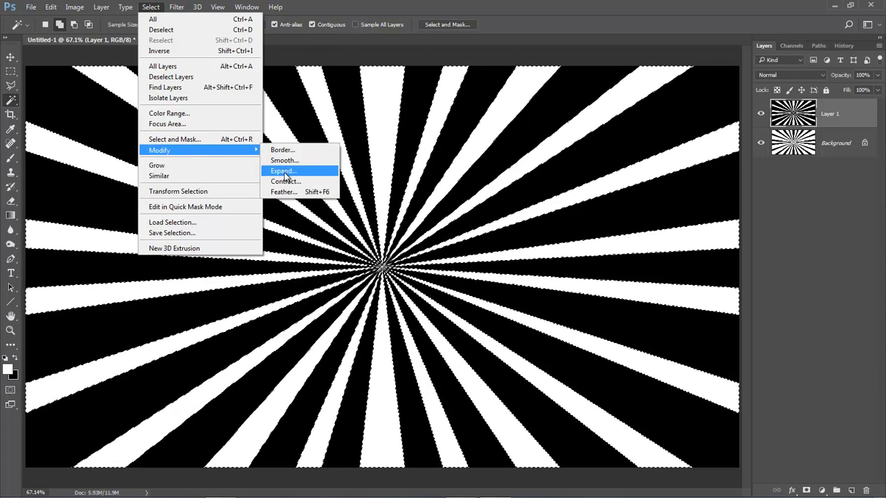
click(283, 172)
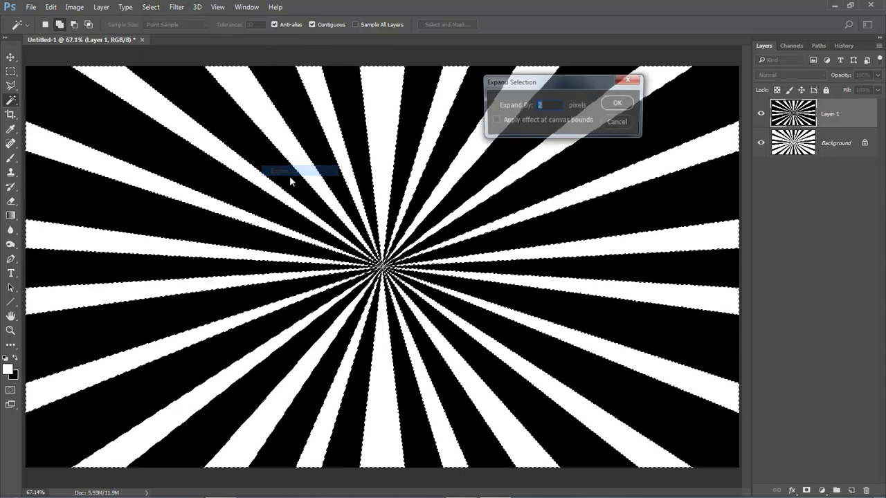
click(619, 105)
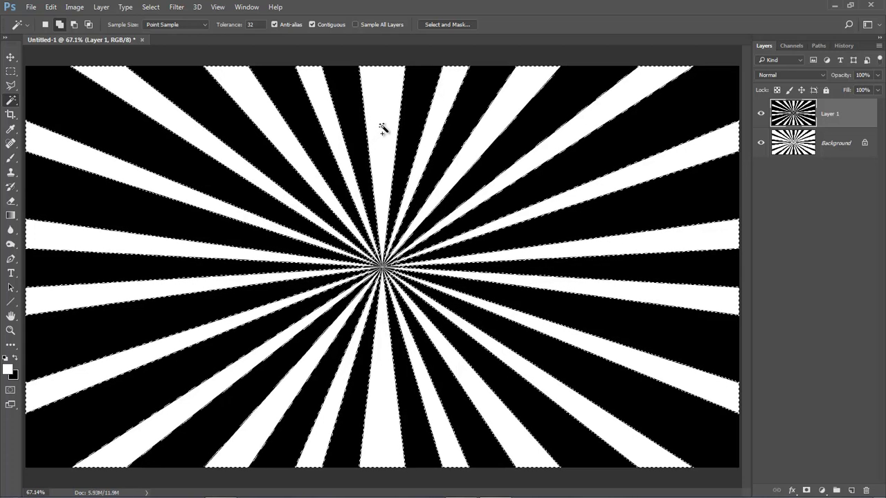
key(ctrl+f)
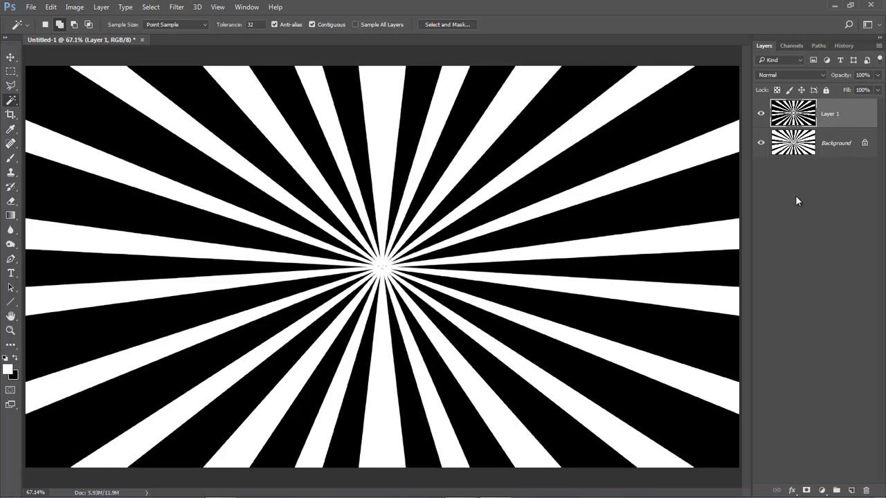
Brush white over the grey specks at the centre of Layer 1, and inspect the Background's centre with Layer 1 hidden
ctrl+click(382, 275)
ctrl+click(384, 277)
ctrl+click(385, 277)
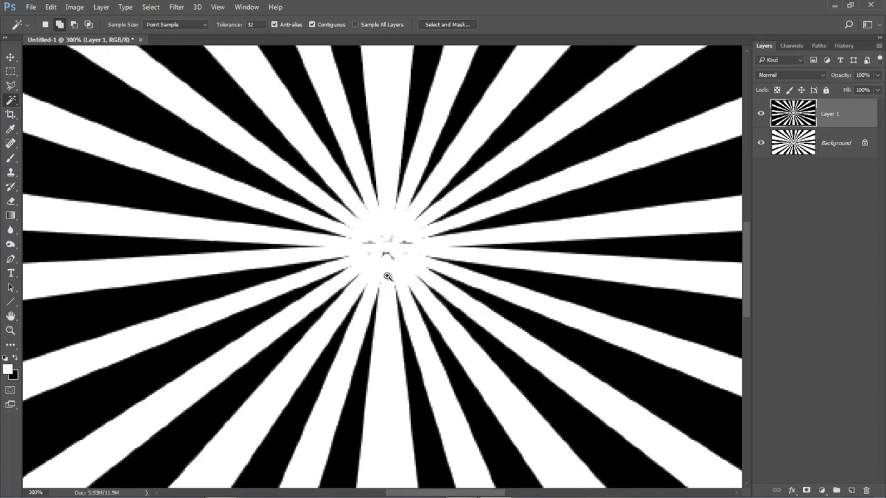
ctrl+click(385, 276)
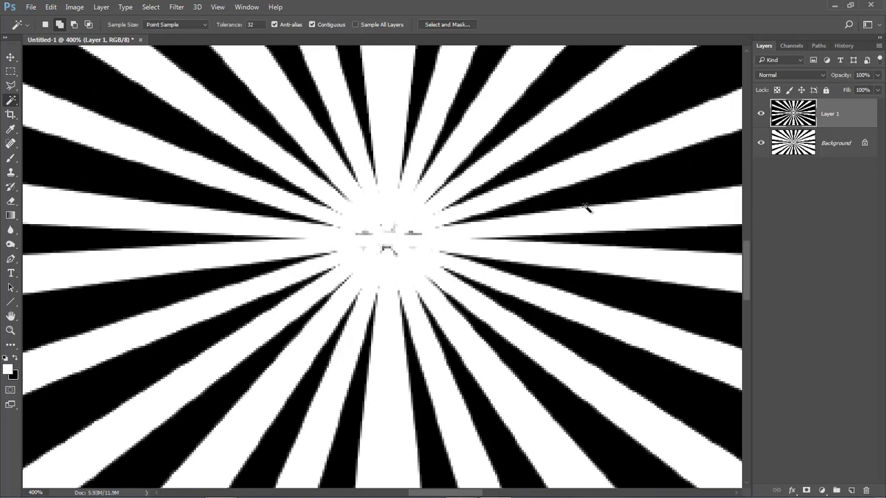
click(11, 158)
mouse_move(375, 226)
mouse_down()
mouse_move(352, 250)
mouse_move(402, 247)
mouse_up()
click(761, 112)
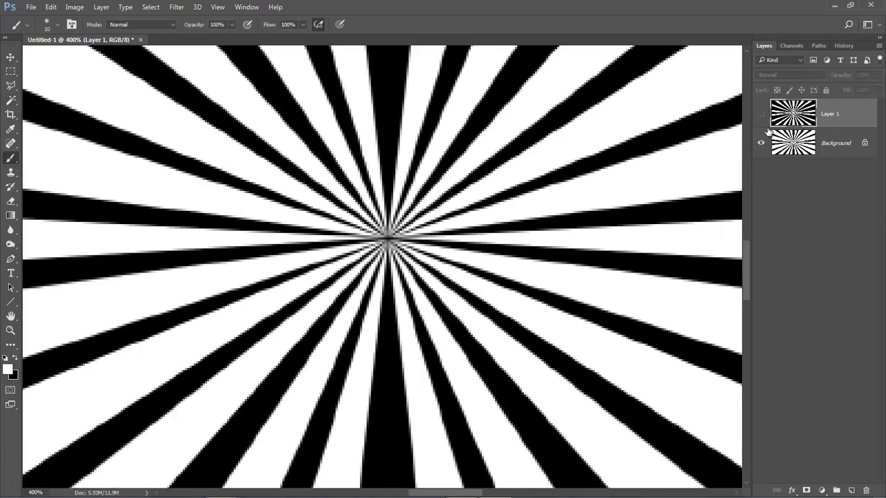
scroll(391, 249, up, 2)
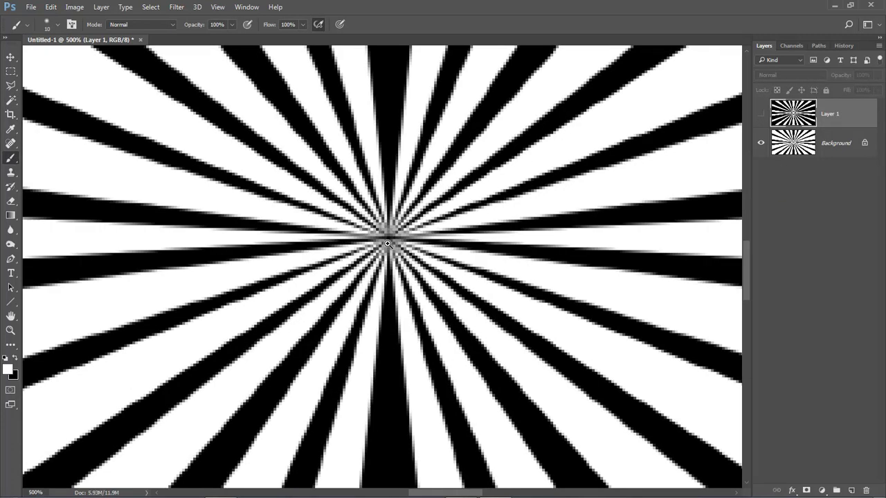
scroll(381, 257, down, 6)
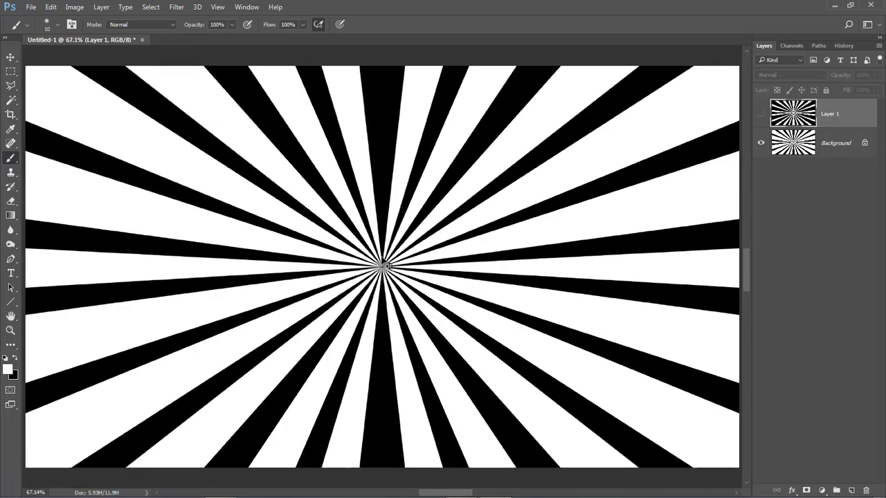
click(762, 113)
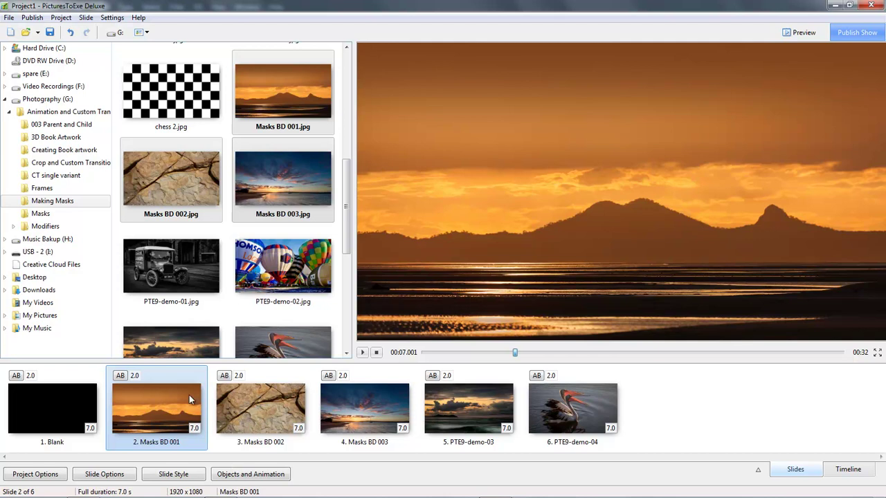
Switch to PicturesToExe and apply the Stripes 005M slide style from the modifiers category to slide 4, Masks BD 003
click(343, 410)
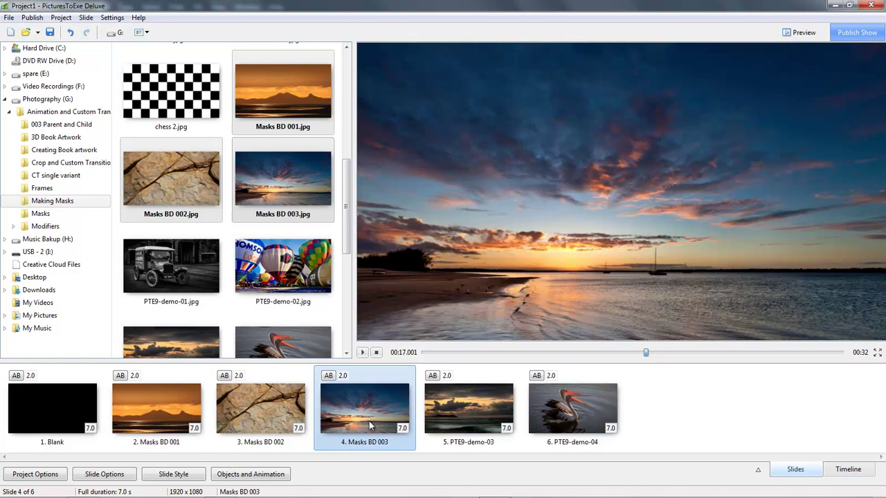
click(170, 476)
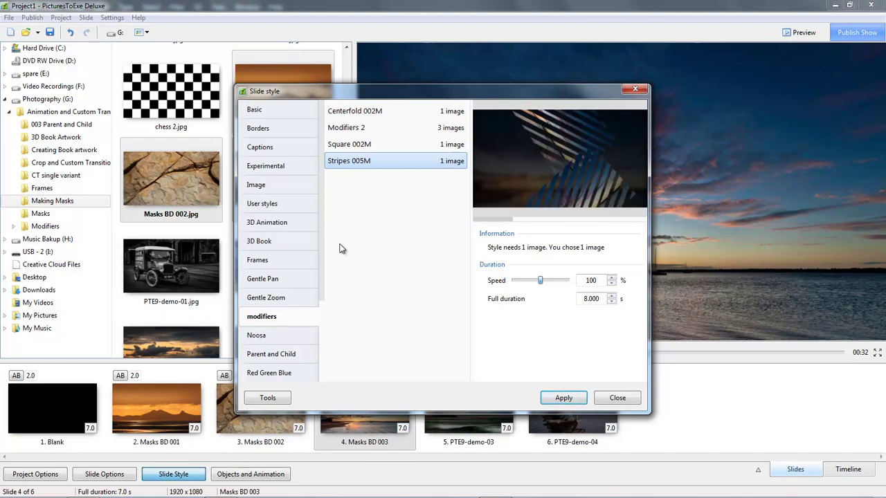
double_click(349, 163)
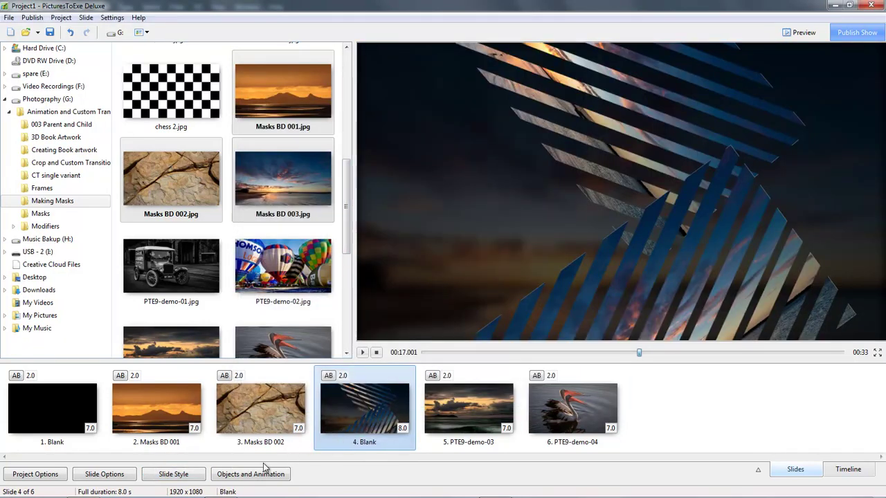
Open slide 4 for editing its objects and animation, and expand both mask containers to show their stencils and content
click(240, 474)
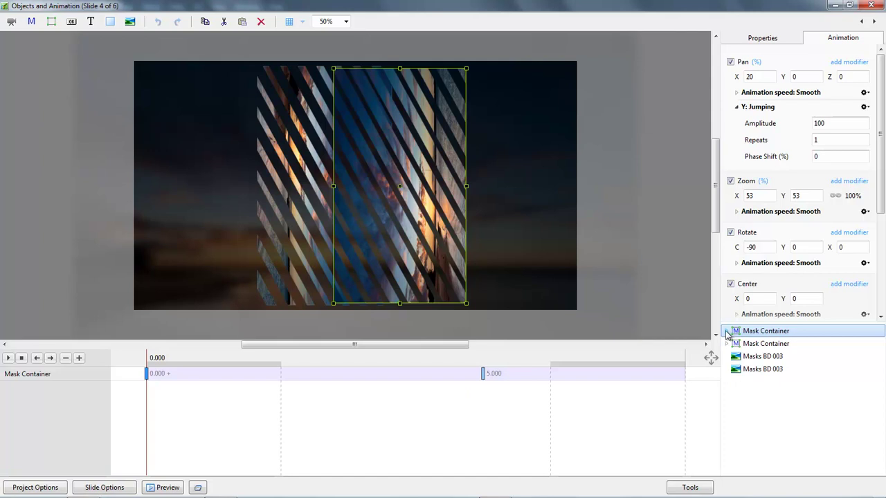
click(727, 331)
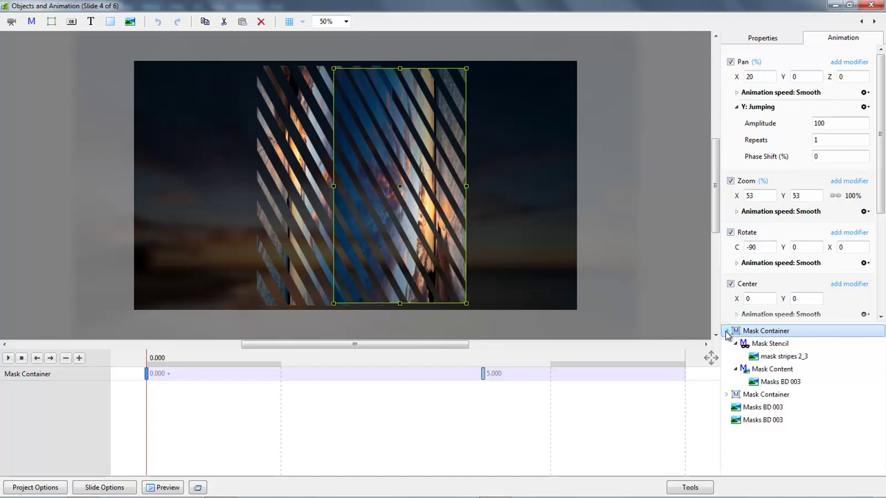
click(727, 395)
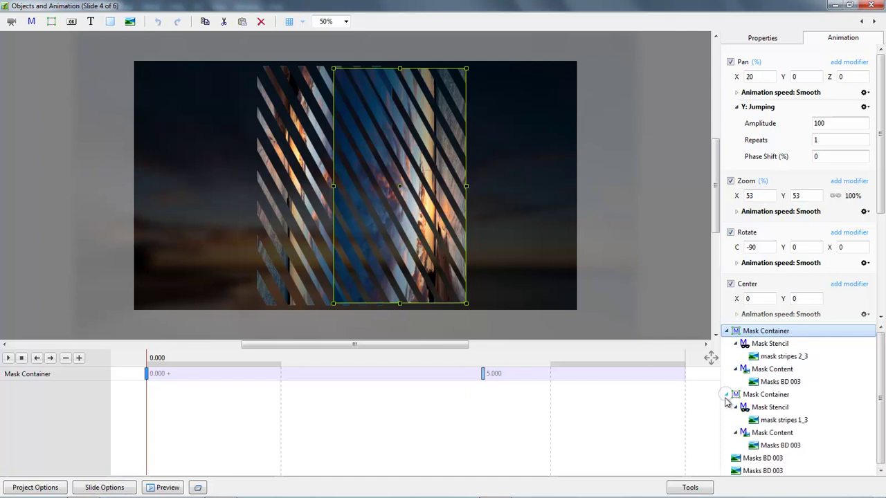
Replace the picture of mask stripes 2_3 in the first mask container with Sunburst 1 from the Making Masks folder
click(781, 357)
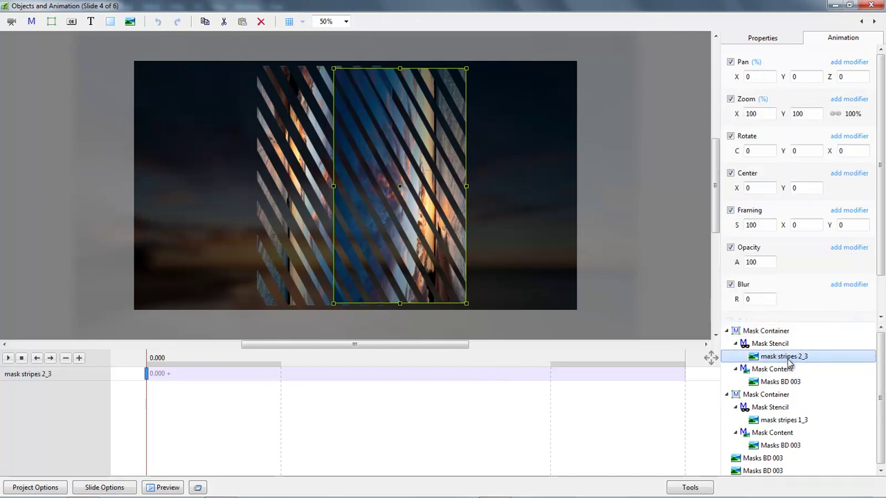
click(764, 39)
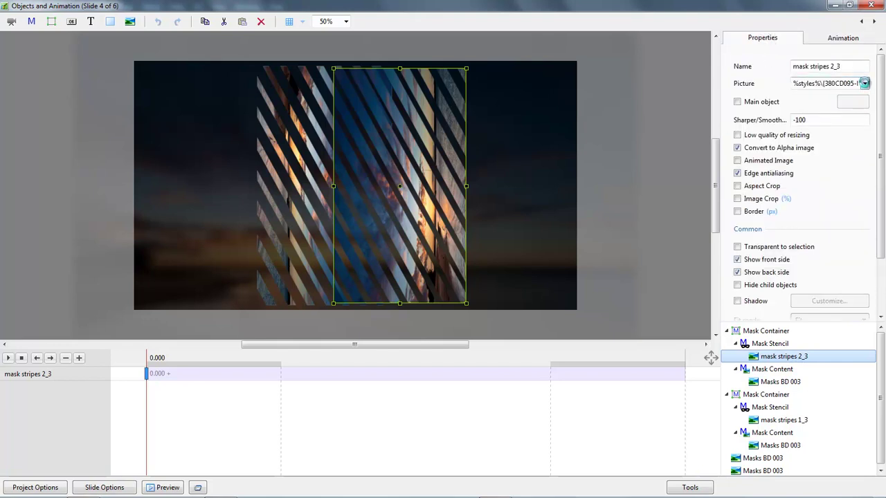
click(865, 84)
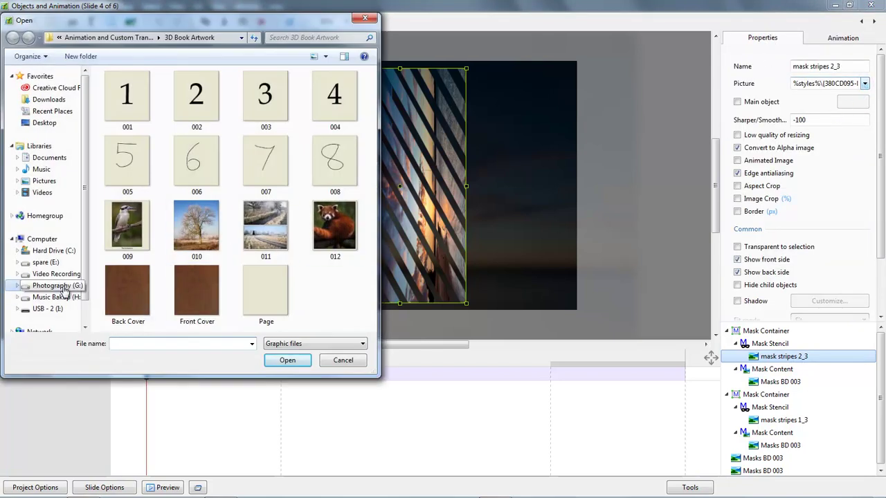
click(62, 286)
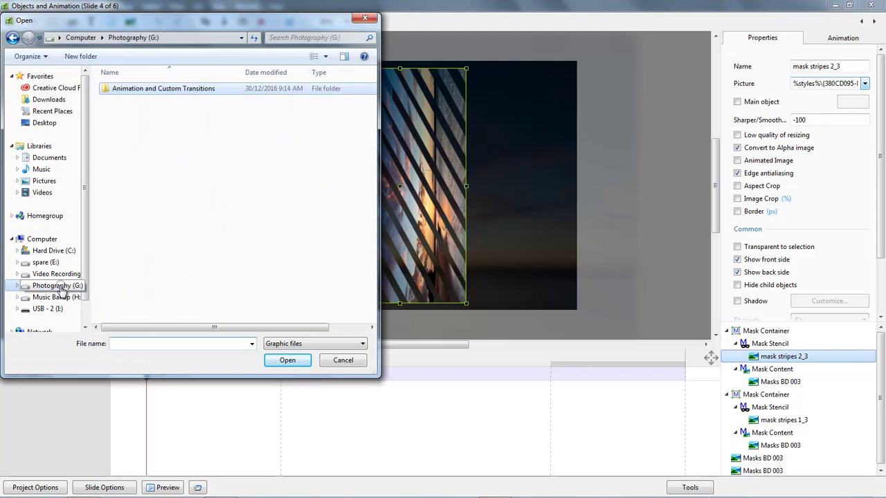
double_click(150, 90)
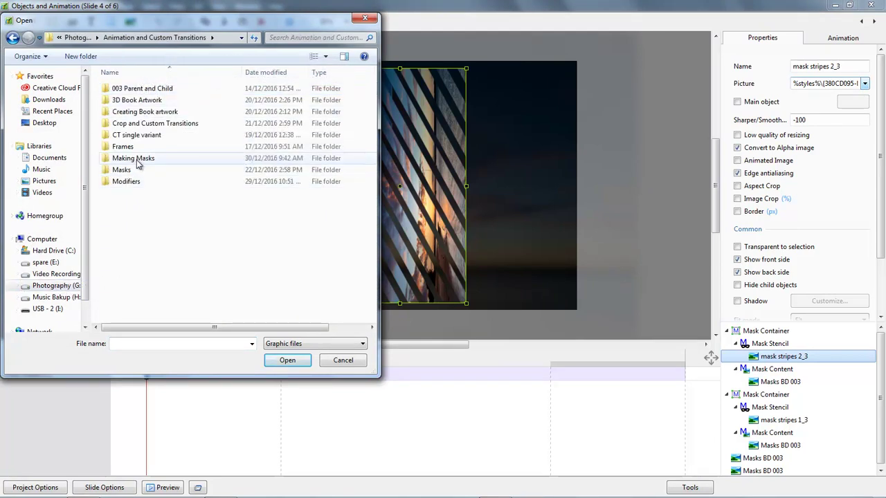
double_click(136, 159)
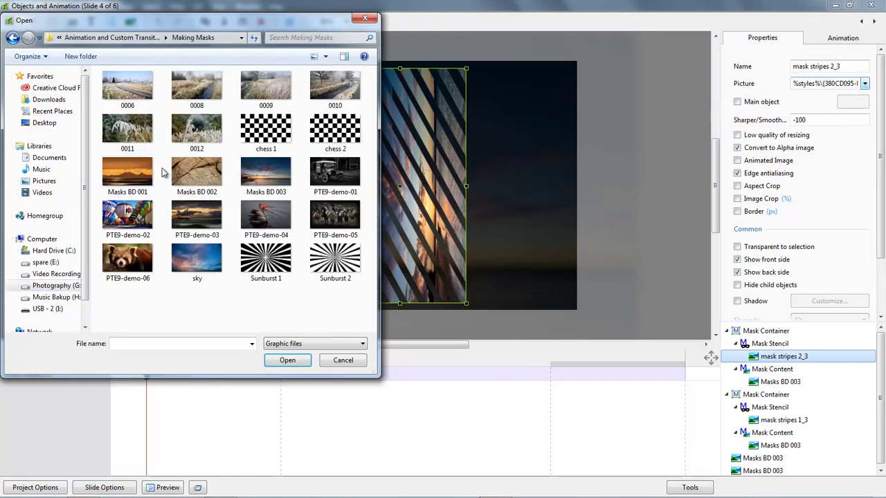
double_click(267, 254)
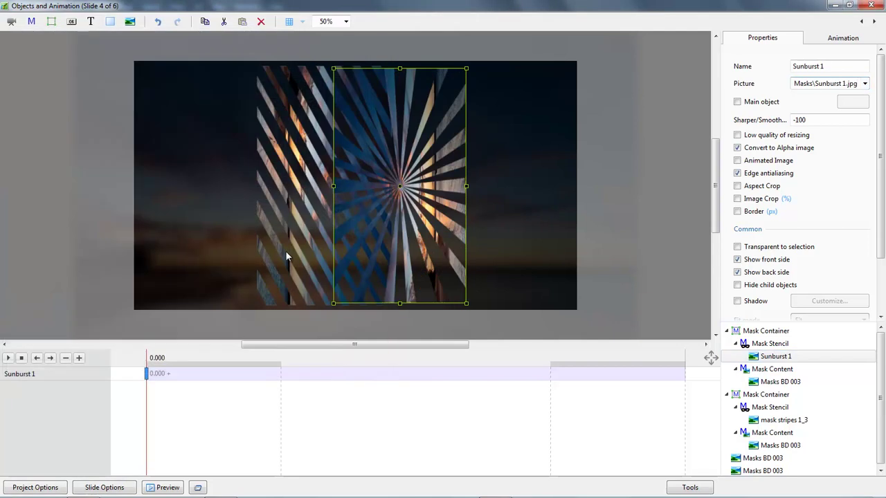
Replace the picture of mask stripes 1_3 in the second mask container with Sunburst 2, and play the animation
click(776, 421)
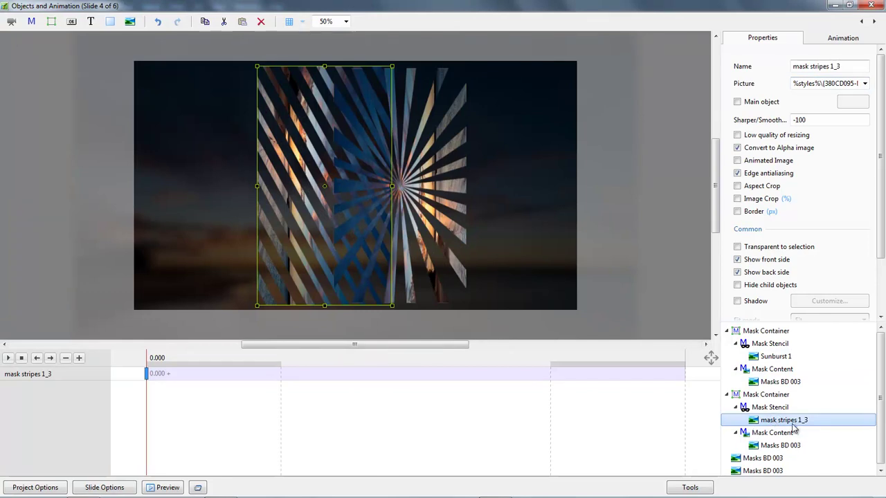
click(865, 85)
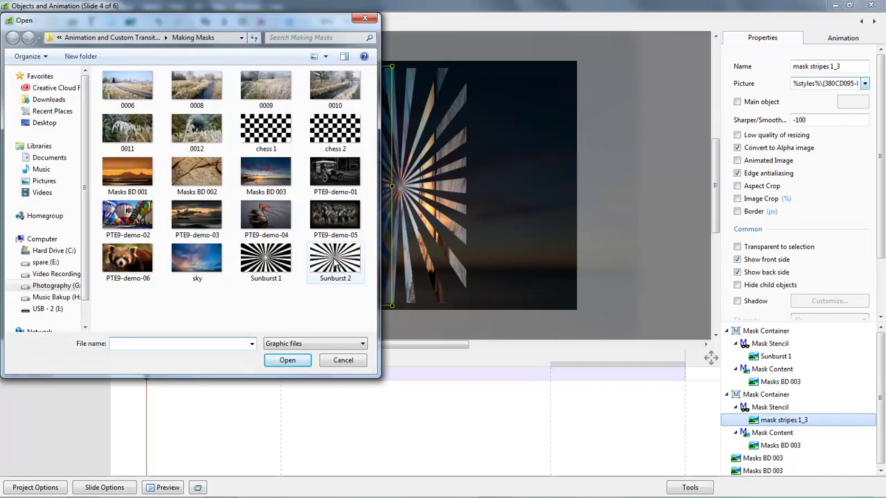
double_click(335, 262)
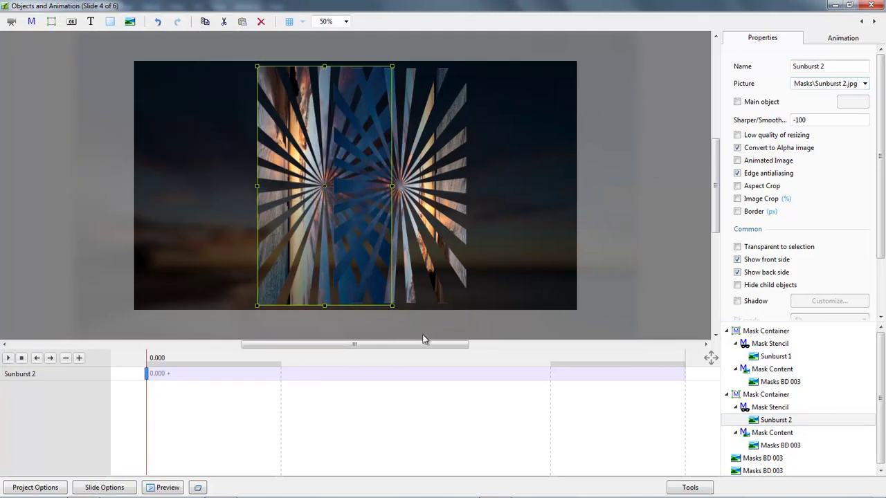
click(9, 359)
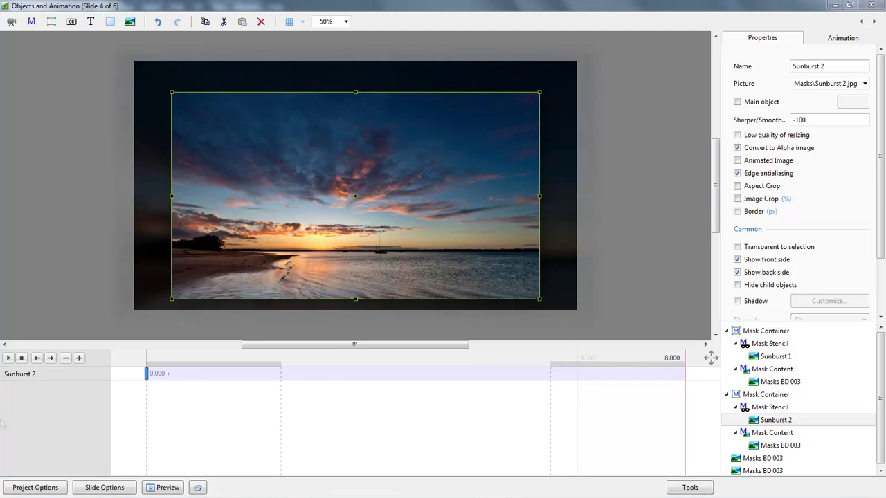
Collapse both mask containers and set the blurred background Masks BD 003 image's opacity to 48 at its first keyframe
click(727, 331)
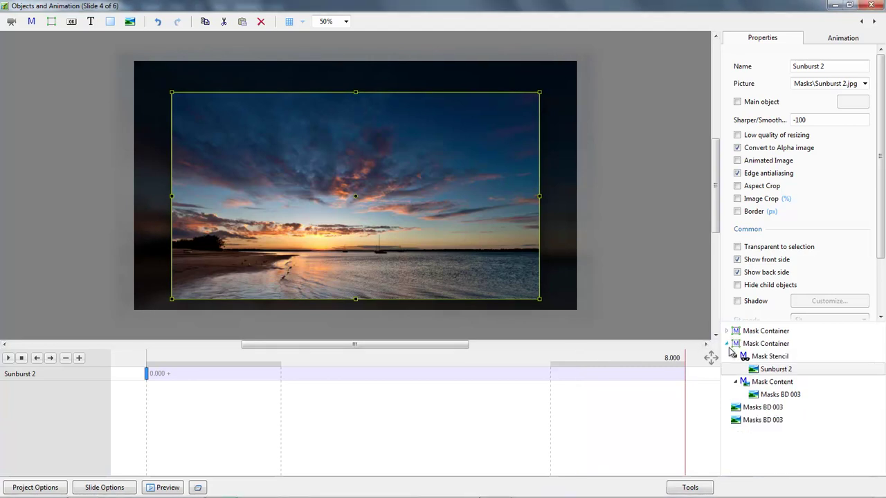
click(727, 343)
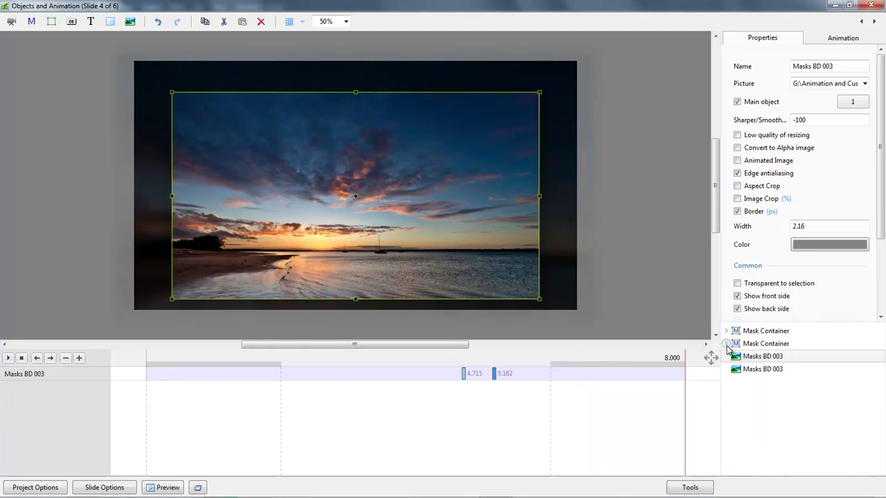
click(753, 369)
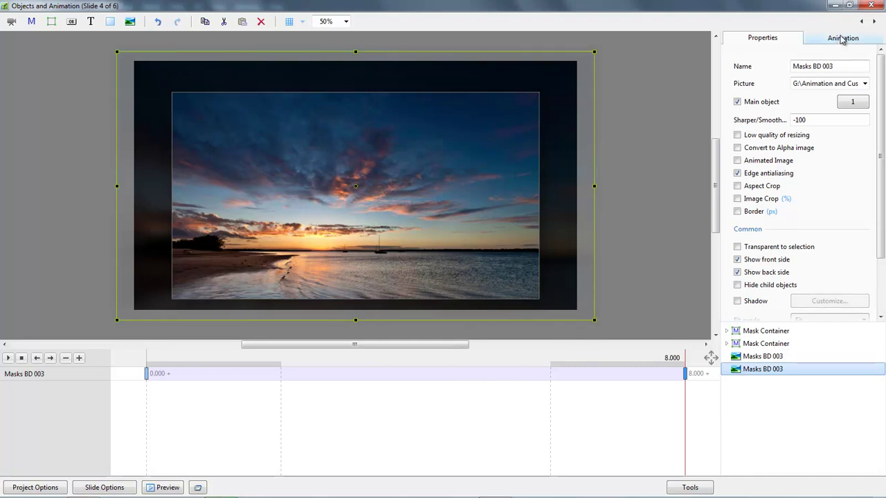
click(154, 362)
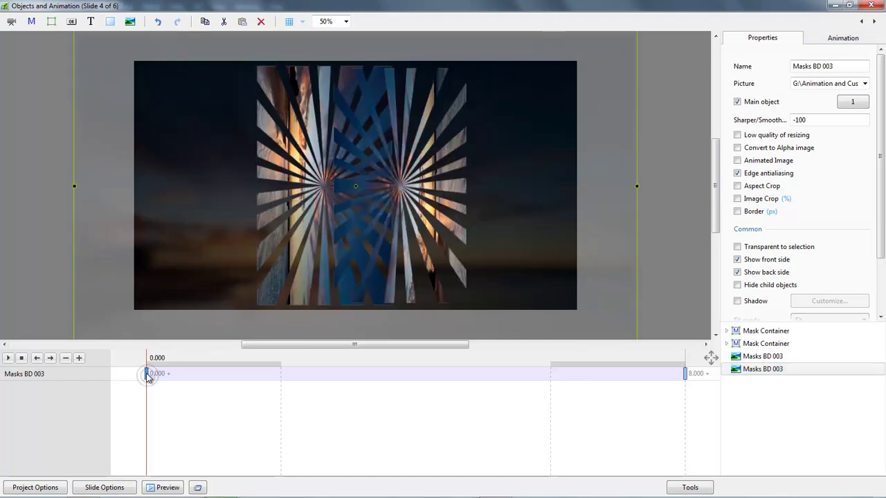
click(844, 39)
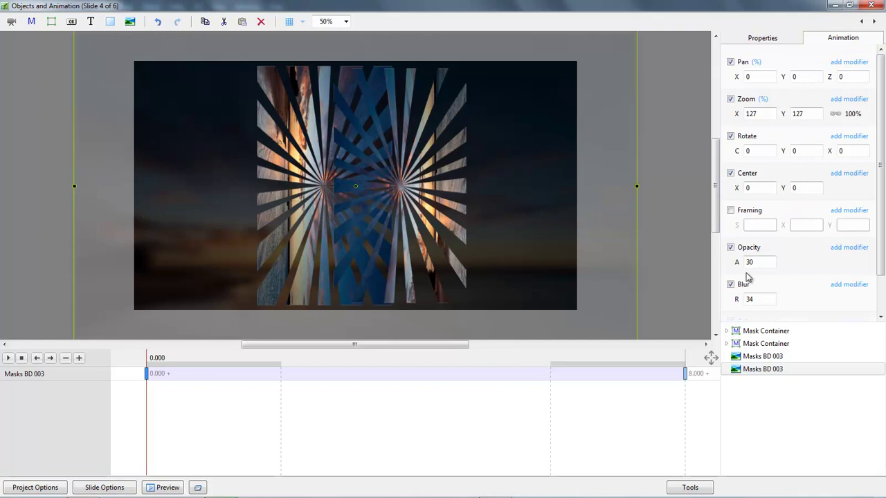
drag(736, 263, 739, 263)
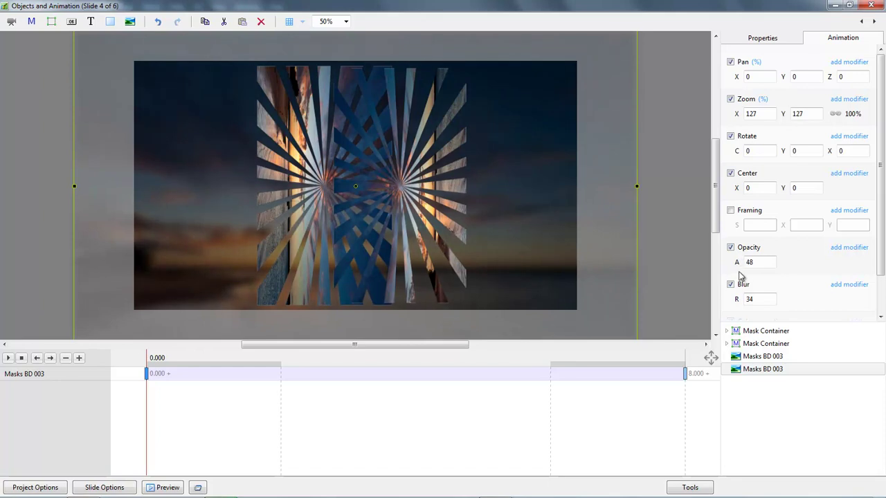
Set the background image's opacity to 48 at its 8.000 keyframe as well
click(685, 374)
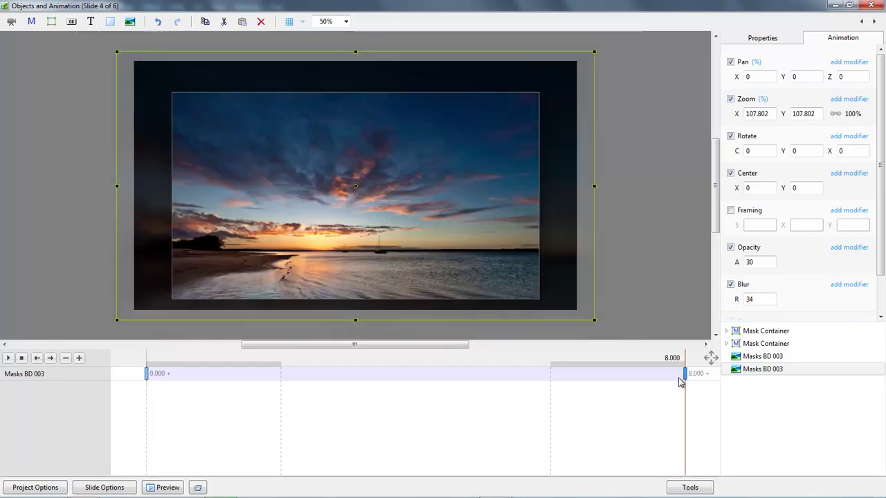
click(145, 375)
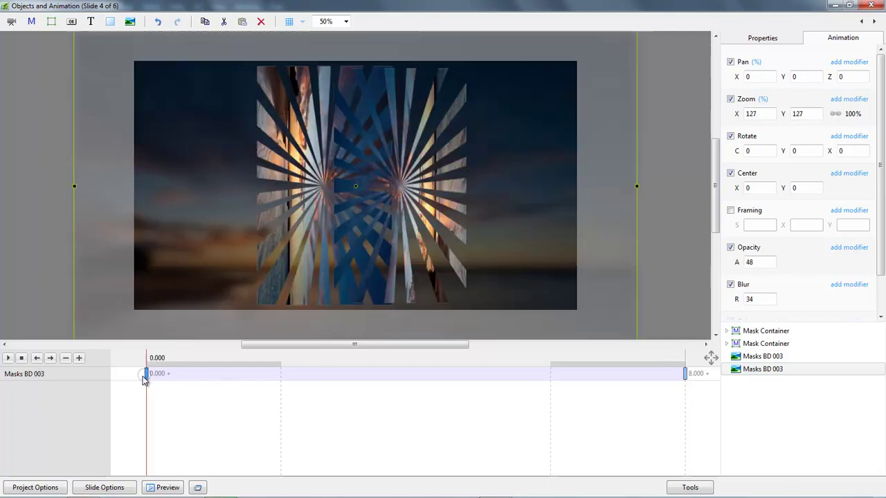
click(684, 375)
double_click(750, 263)
text(48)
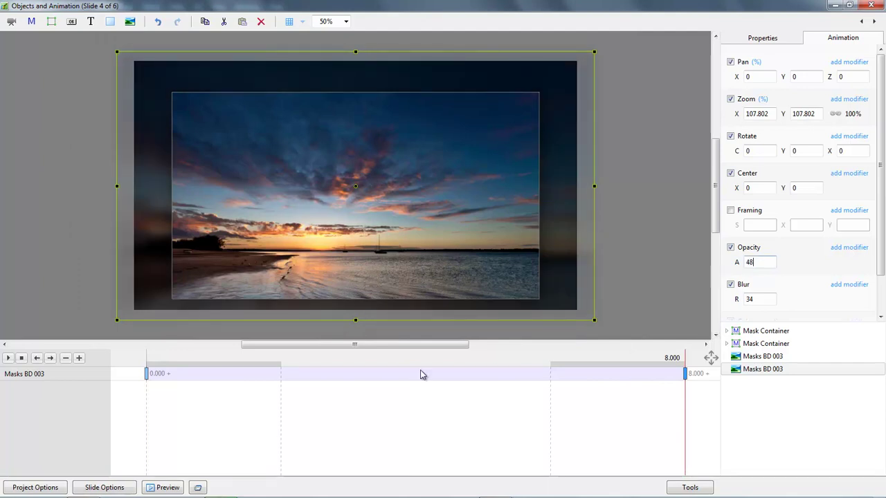
Delete the upper standalone Masks BD 003 image outside the mask containers, and play the animation from the start
click(752, 358)
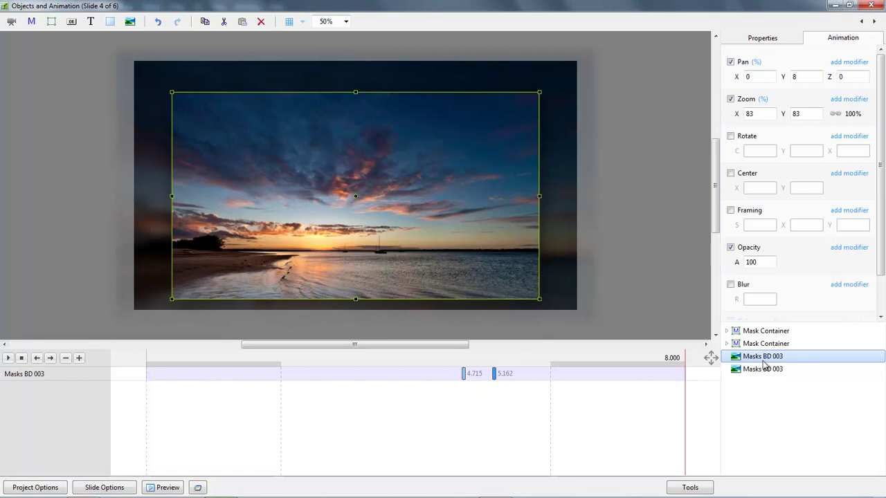
key(Delete)
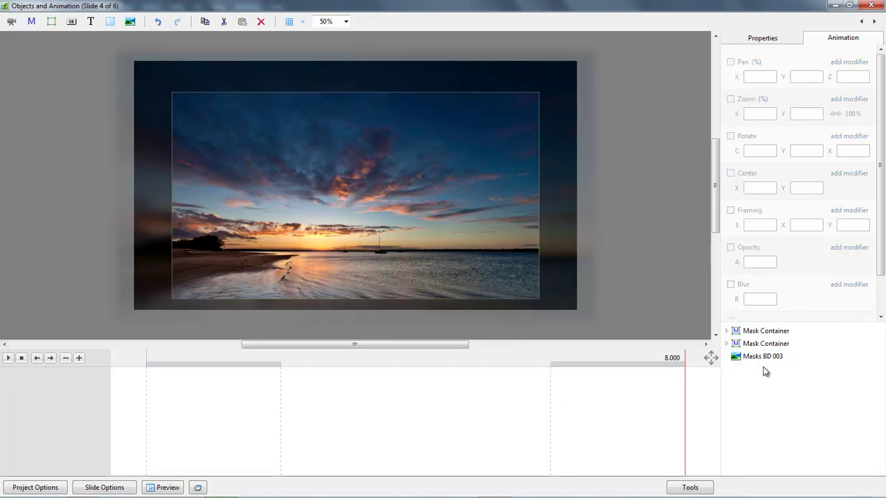
key(ctrl+z)
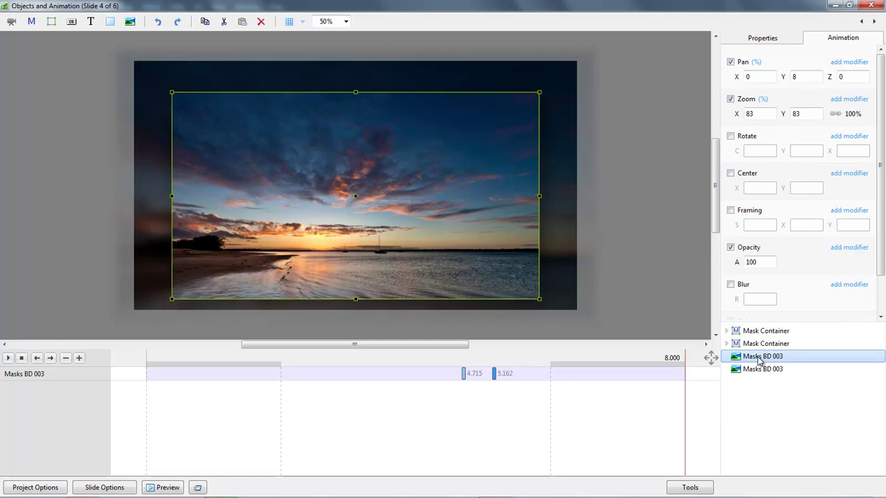
key(Delete)
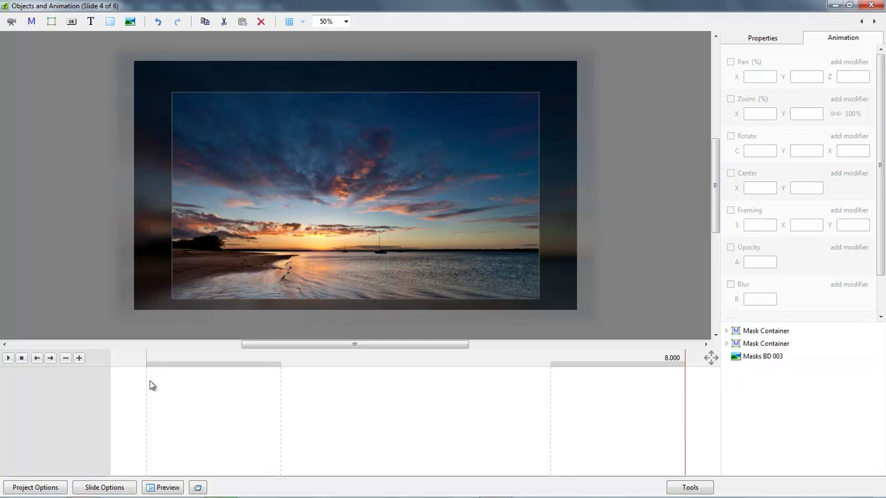
click(144, 374)
click(7, 360)
Expand both mask containers and set the border width of their two Masks BD 003 content images to 5 px
click(727, 331)
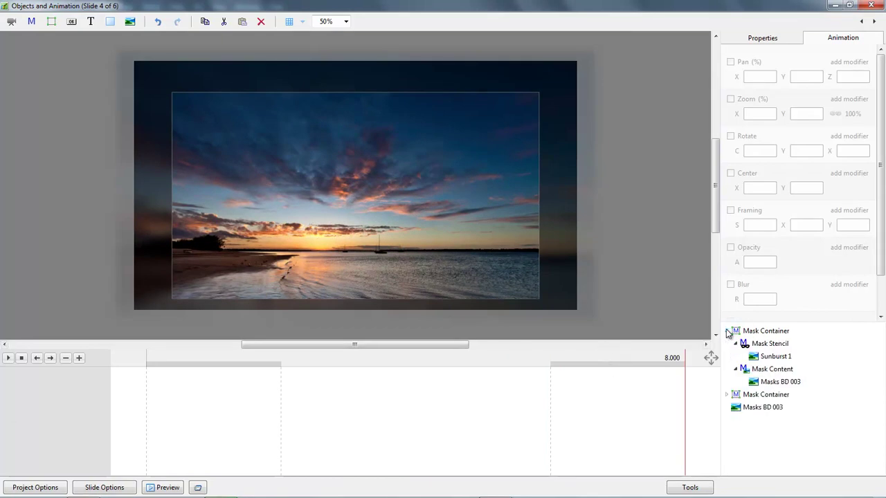
click(726, 396)
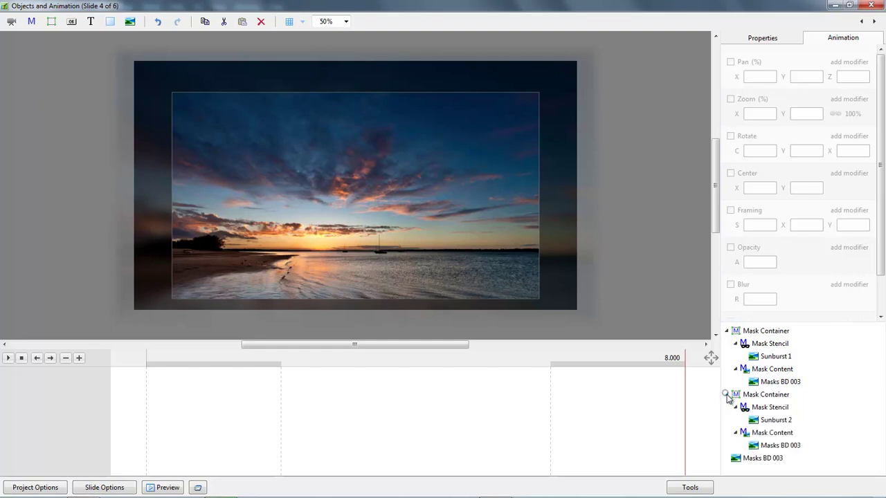
click(775, 382)
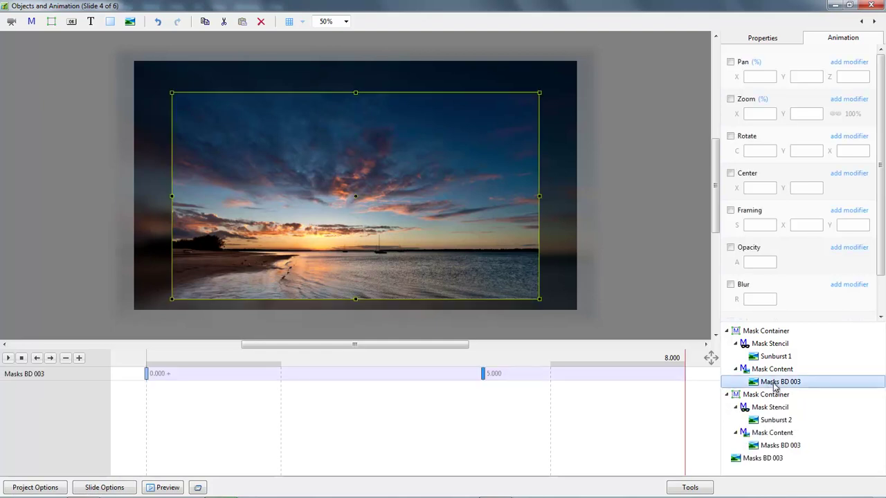
ctrl+click(791, 447)
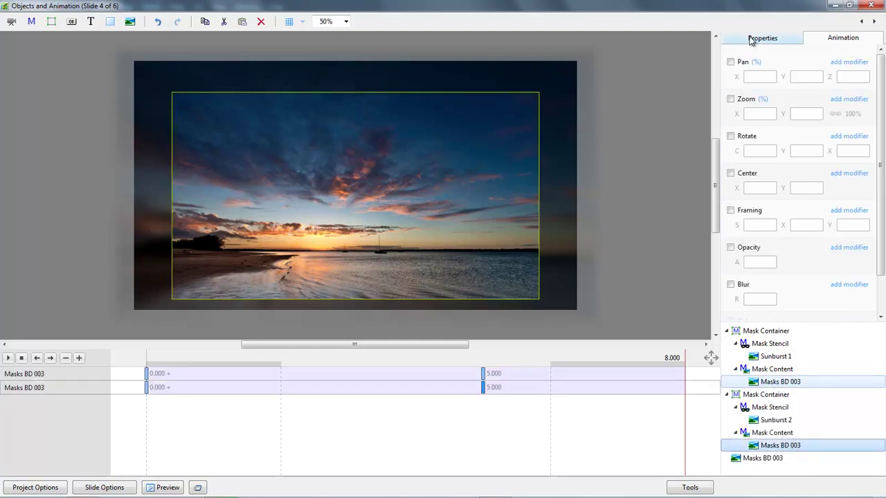
click(759, 40)
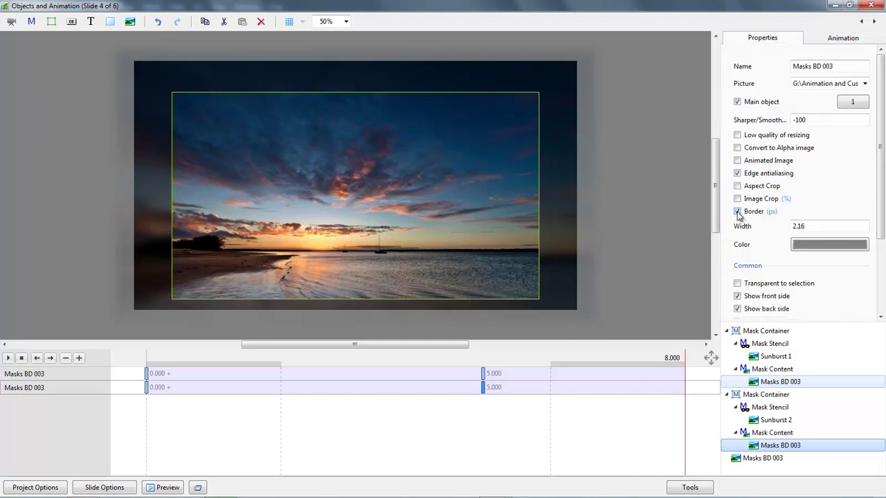
click(810, 226)
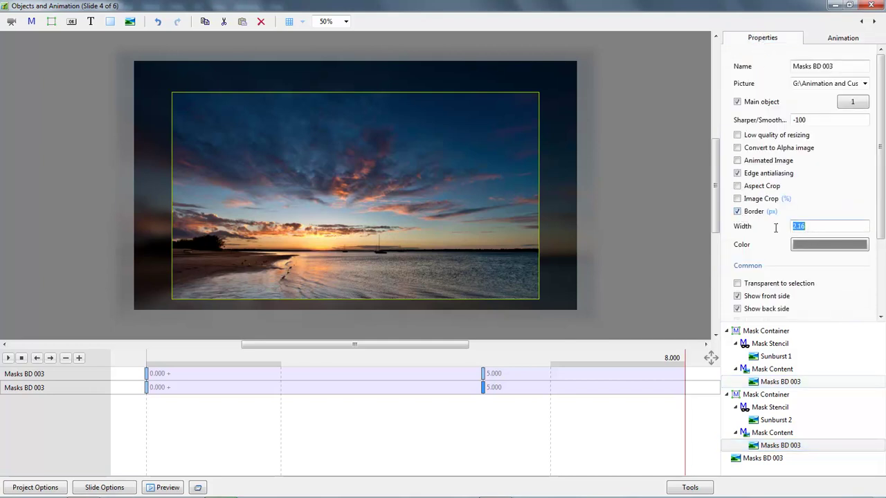
text(5)
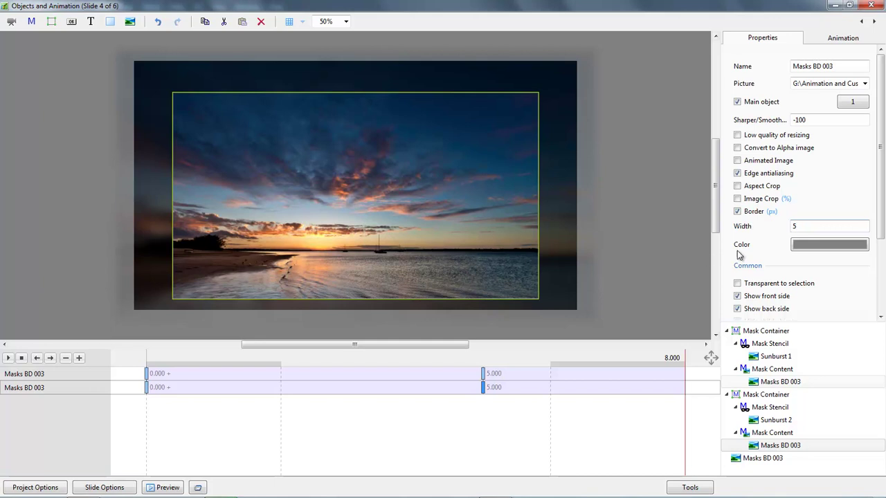
Change the border color of both content images to light grey CDCDCD, and play the animation from the first keyframe
click(812, 248)
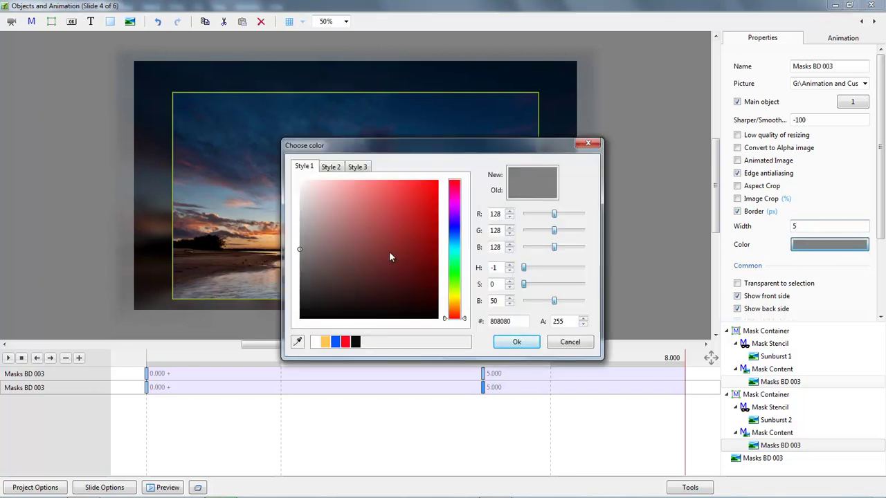
drag(299, 218, 300, 207)
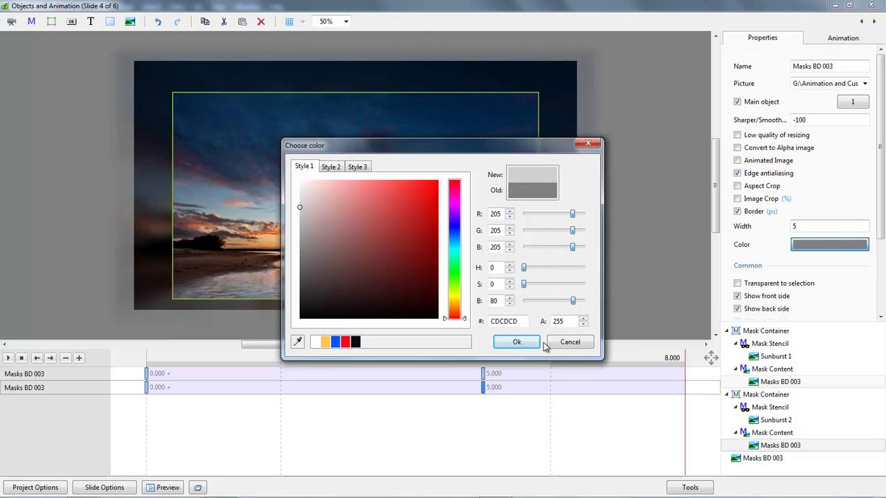
click(516, 342)
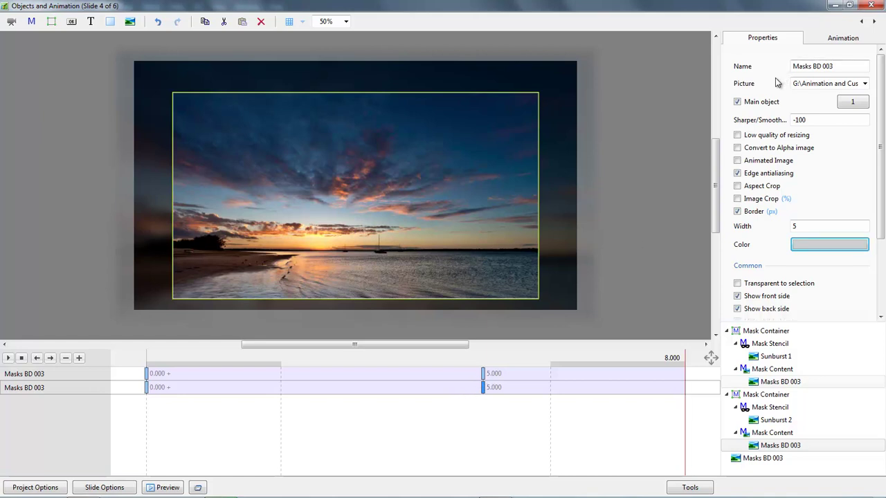
click(147, 376)
click(8, 358)
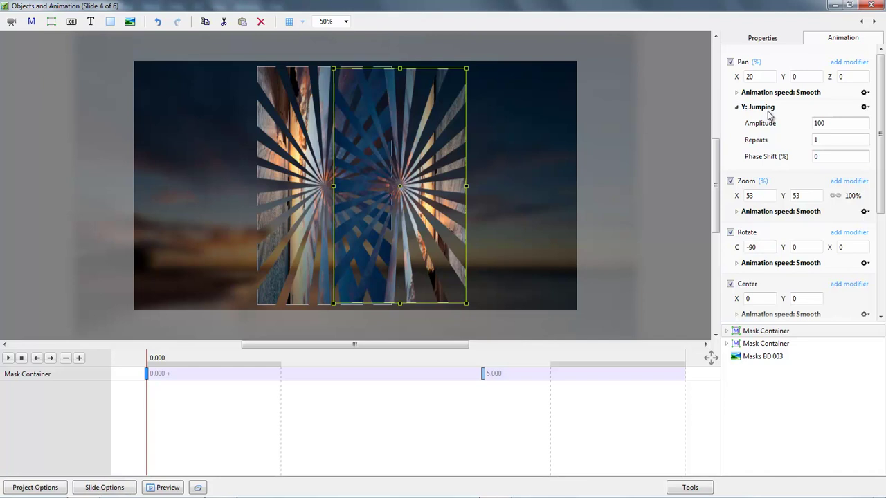
At the upper mask container's first keyframe, remove the Y jumping modifier and set zoom to 85, rotation to 0 and pan X to 0
click(864, 108)
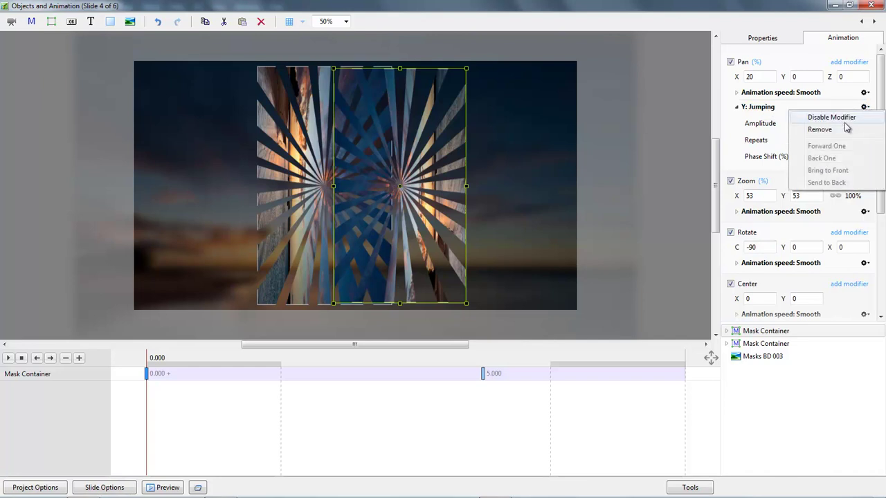
click(822, 130)
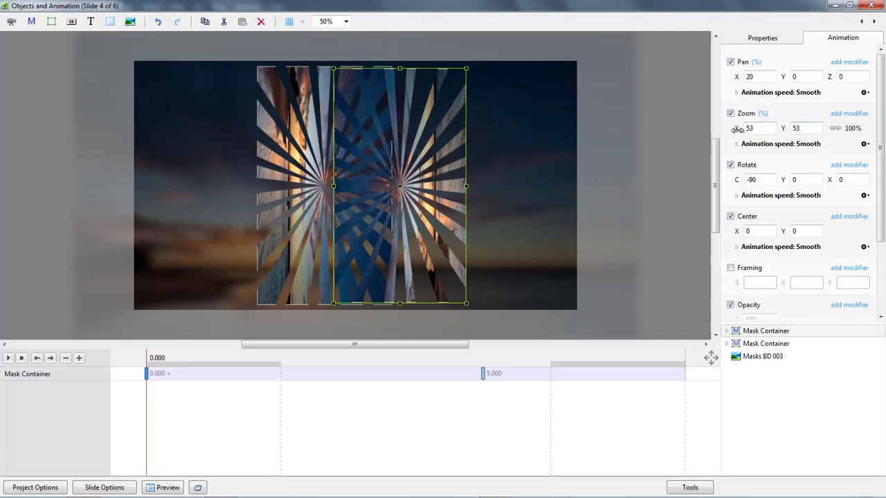
drag(738, 128, 735, 129)
double_click(761, 129)
text(85)
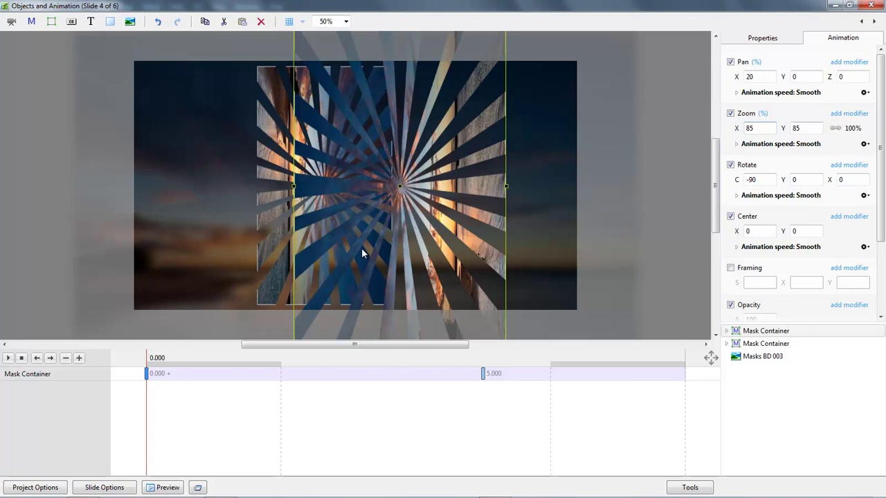
double_click(737, 179)
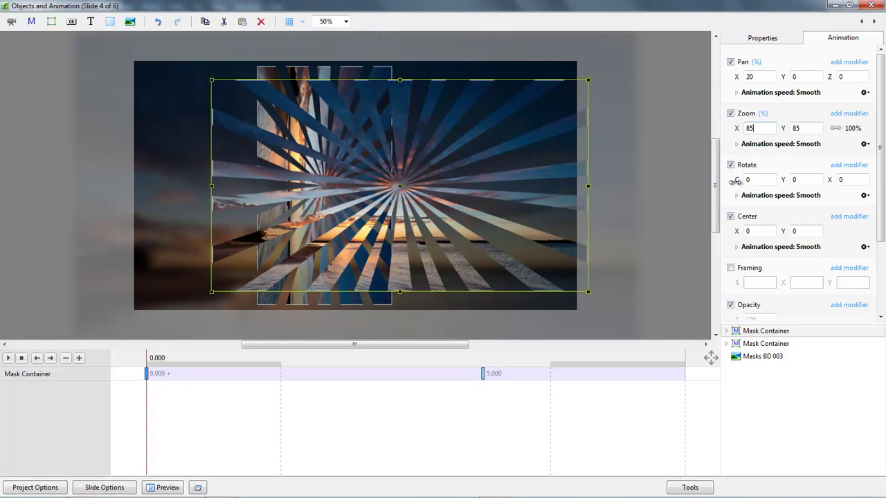
double_click(736, 77)
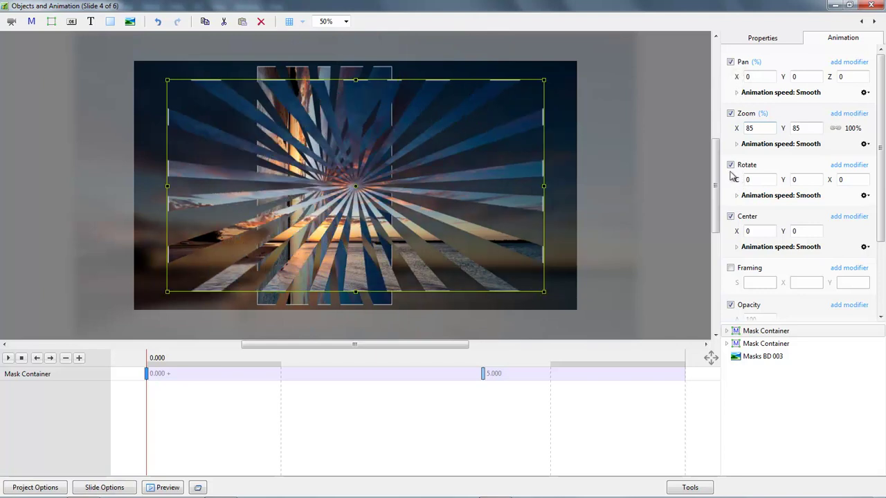
Reset the lower mask container's first keyframe without the jumping modifier, with pan X 0, zoom 85 and rotation 0, and play the animation
click(756, 344)
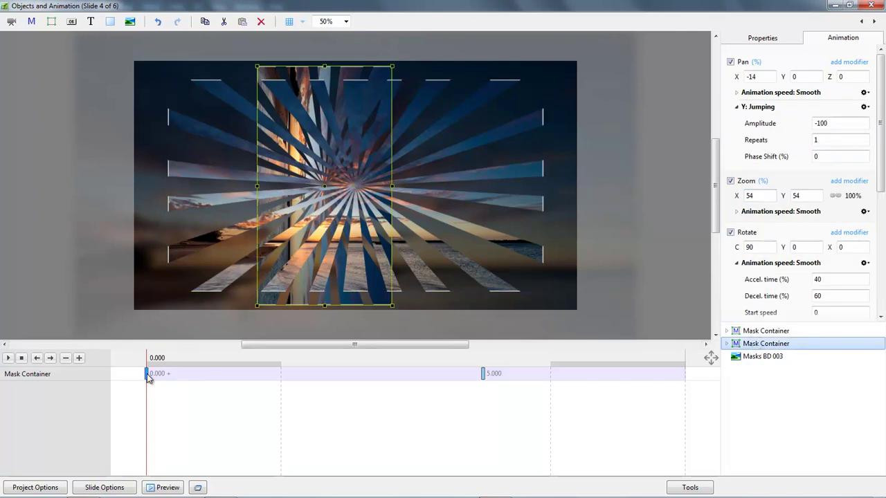
click(864, 108)
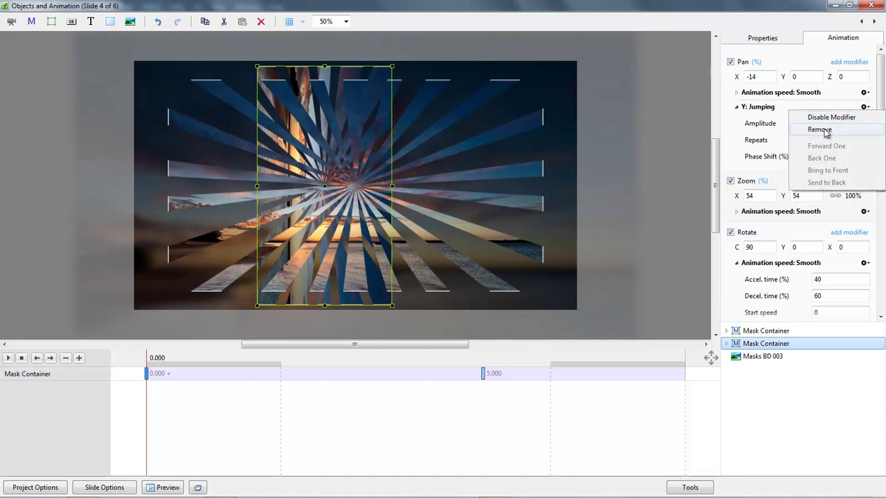
click(824, 130)
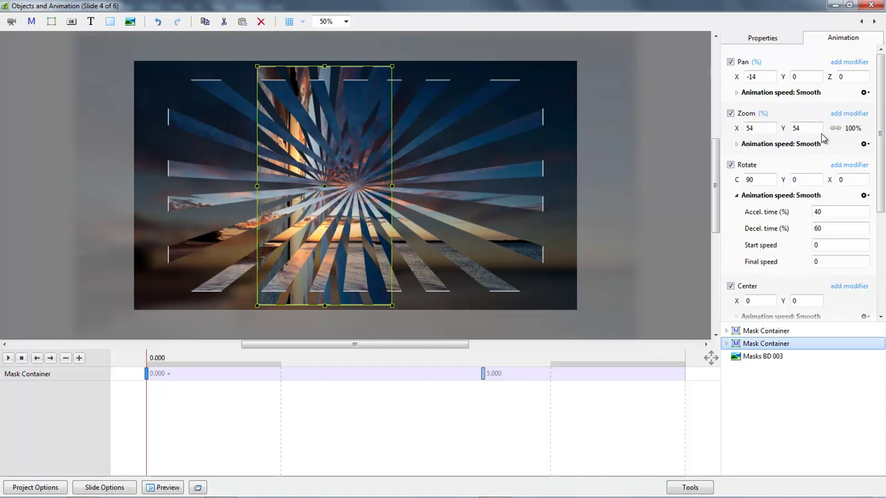
double_click(737, 76)
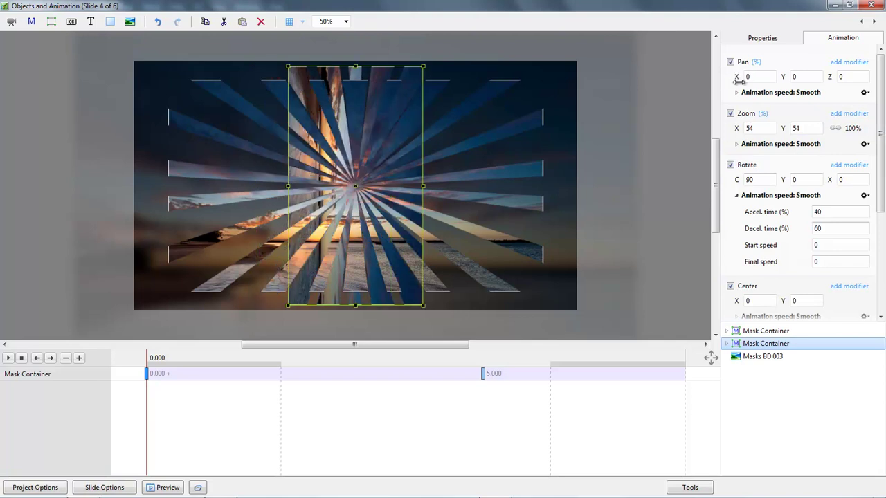
double_click(756, 128)
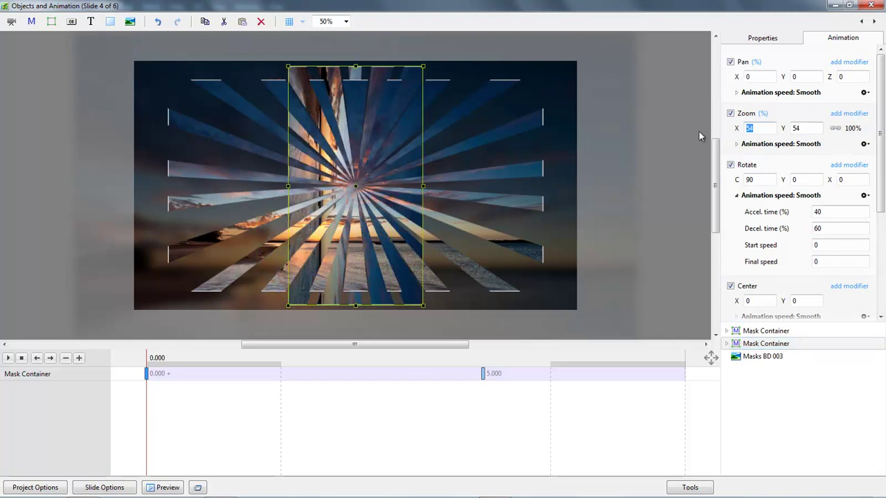
text(85)
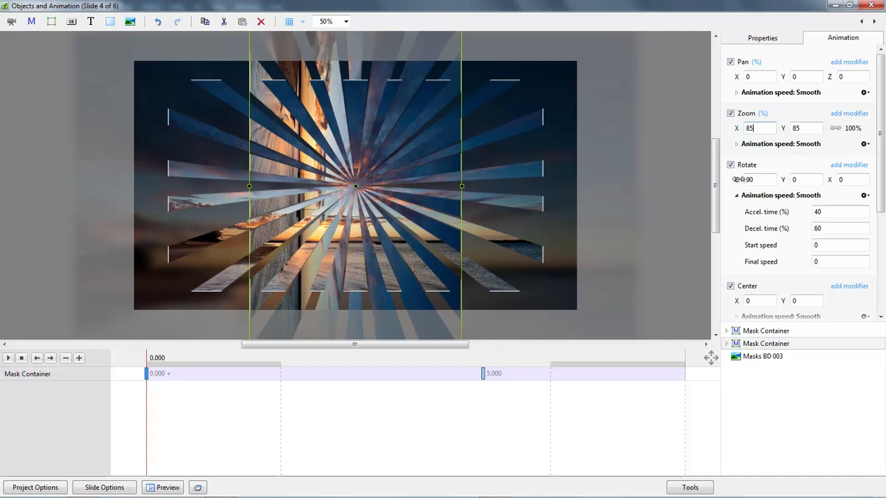
double_click(738, 180)
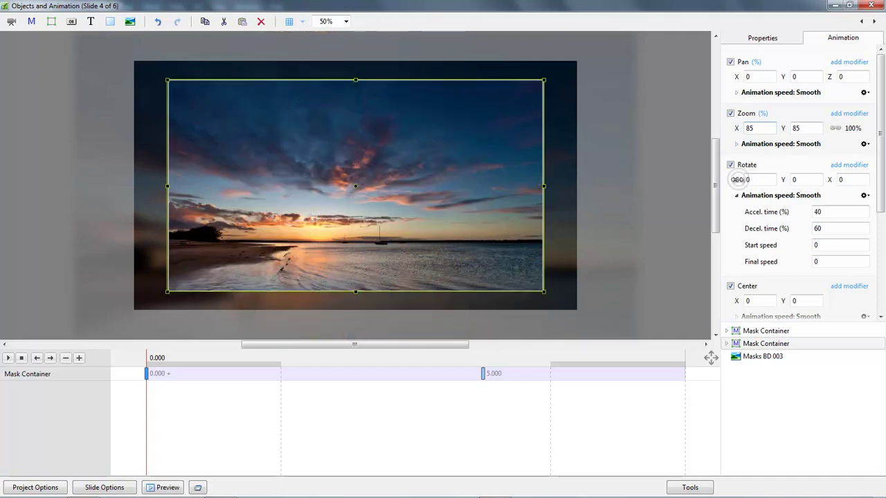
click(865, 196)
click(732, 216)
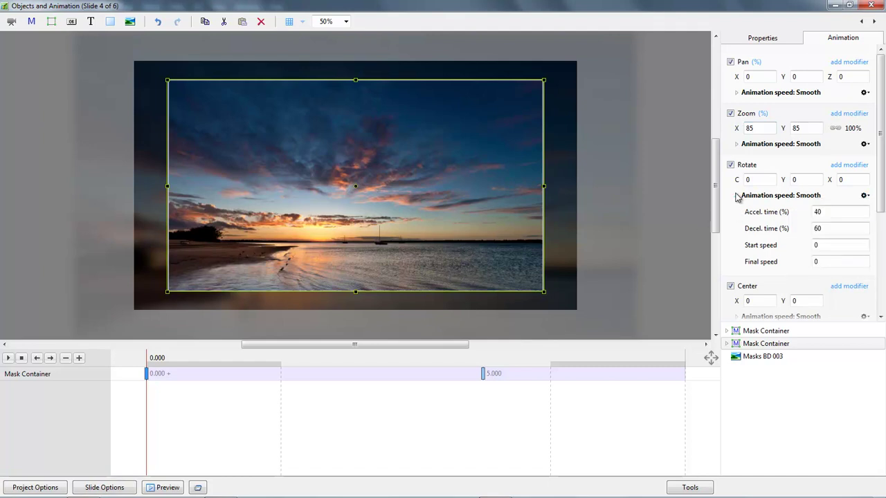
click(737, 196)
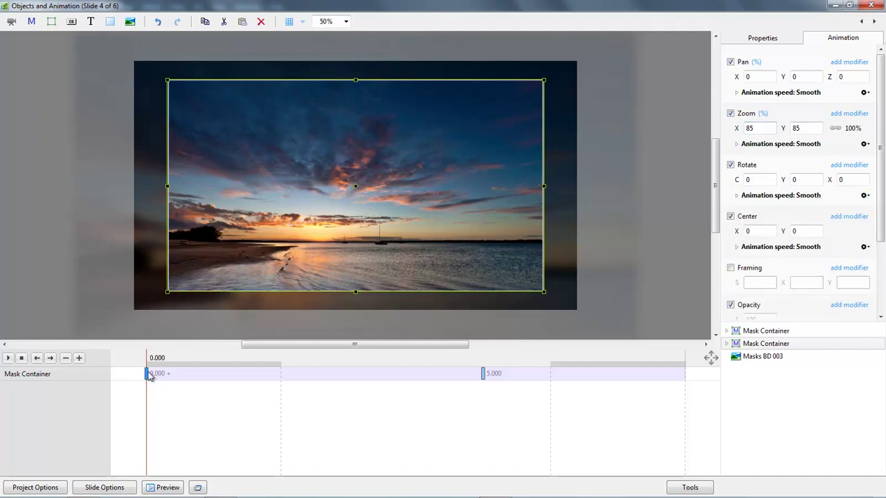
key(space)
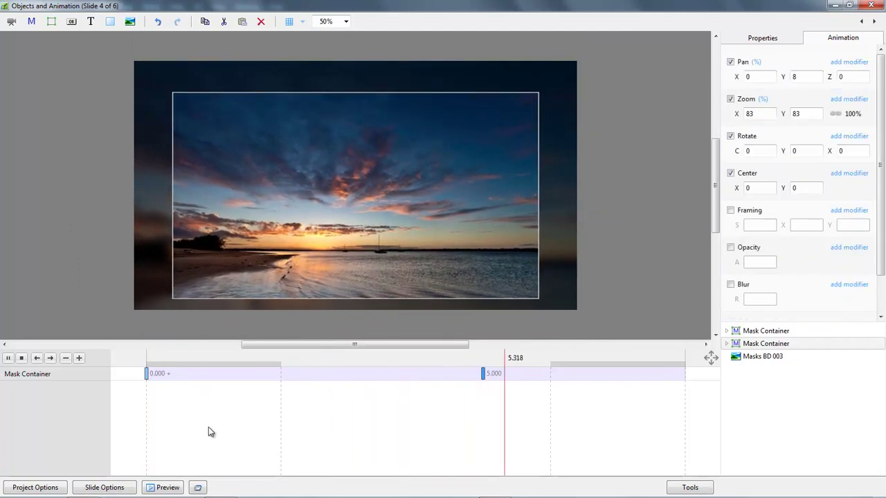
Set the upper mask container's zoom to 75 at its first keyframe, and play the animation
click(755, 332)
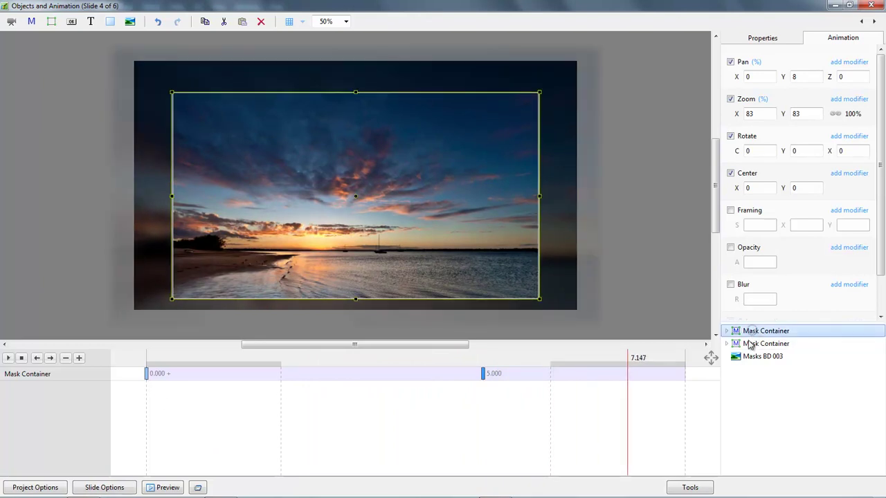
click(147, 375)
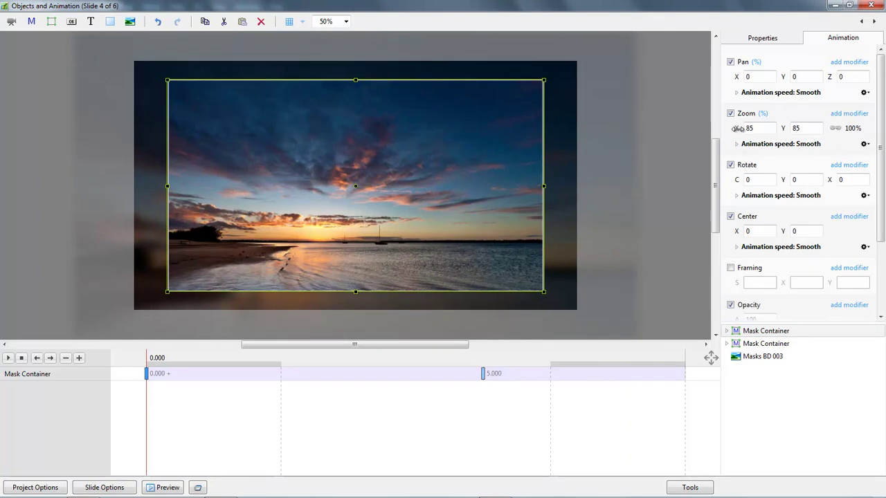
drag(737, 128, 732, 128)
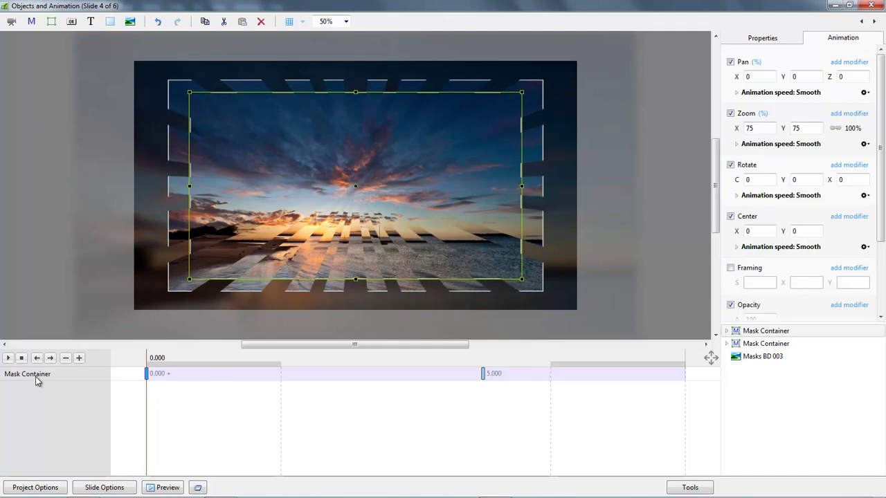
click(9, 359)
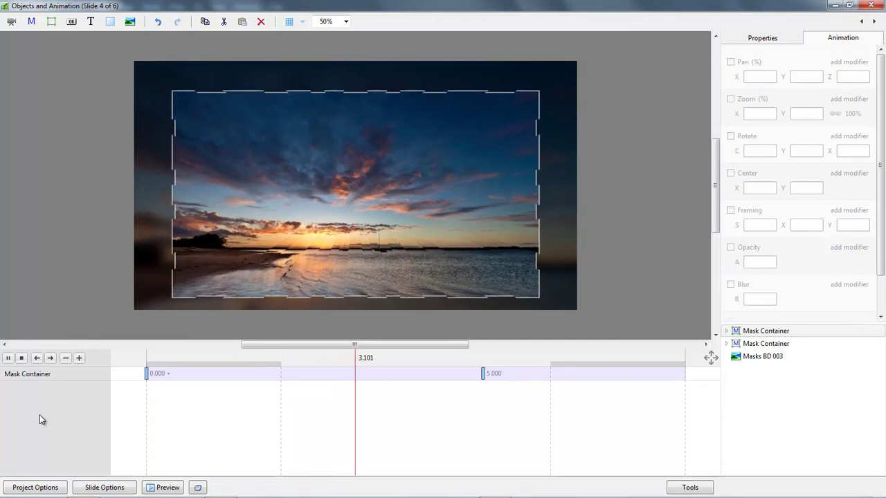
key(space)
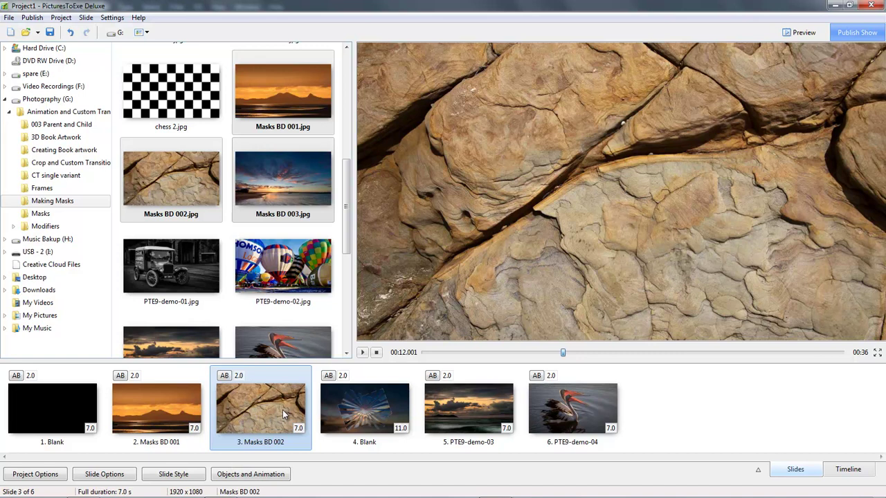
Play the show from slide 3 into slide 4 and pause it to review the sunburst animation
click(362, 352)
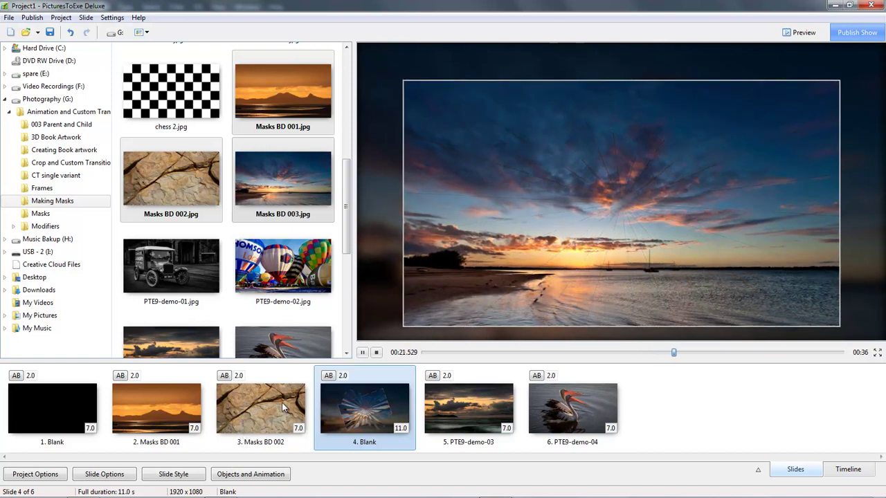
key(space)
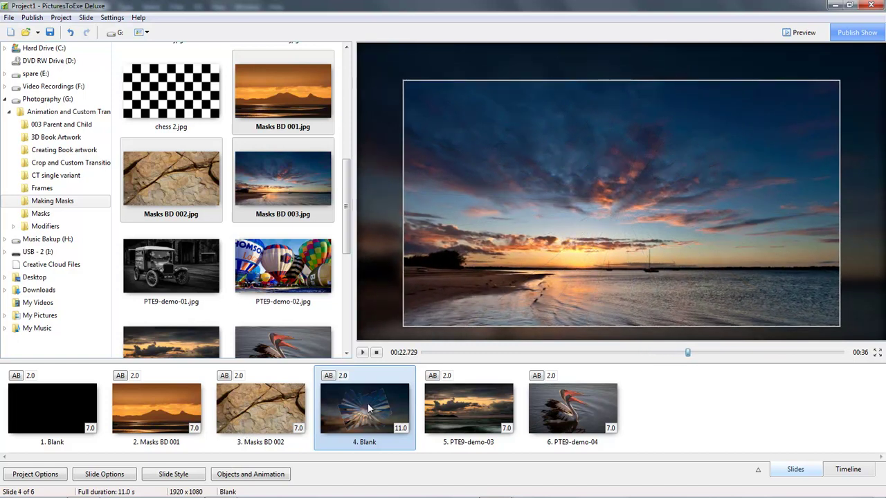
In slide 4's object animation, set the lower mask container's rotation to -59 and the upper one's blur to 10 at their first keyframes
click(251, 475)
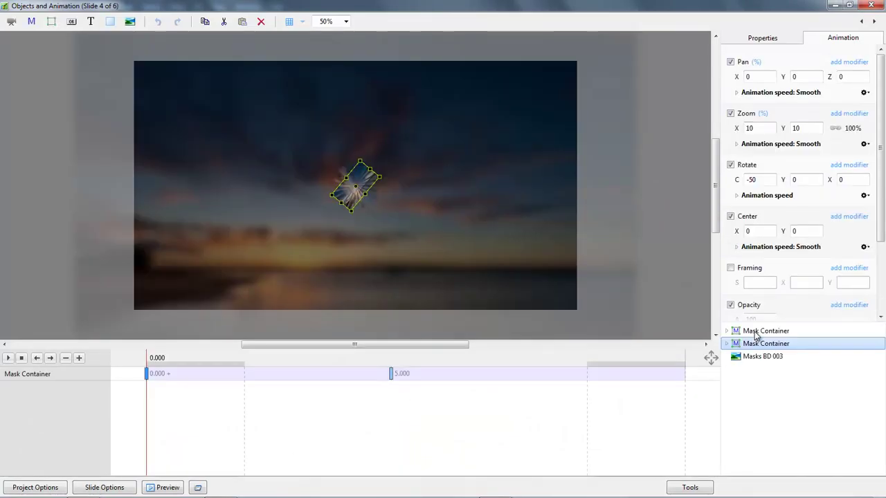
click(753, 332)
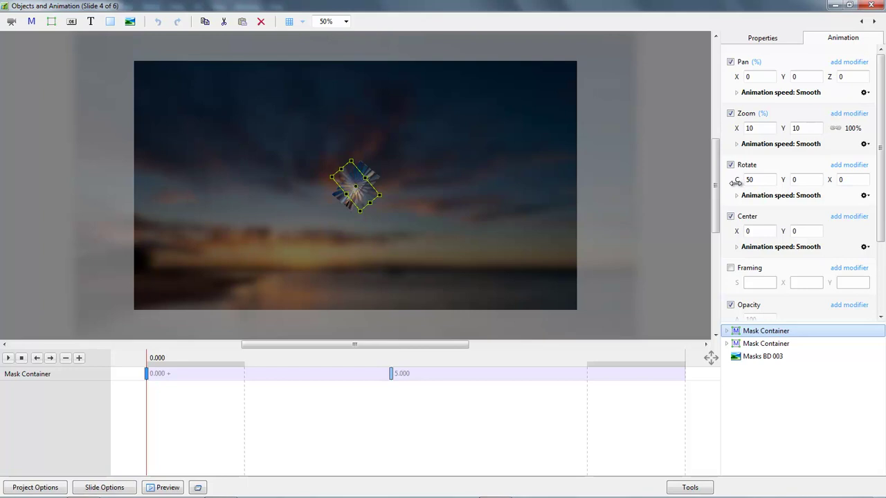
click(754, 346)
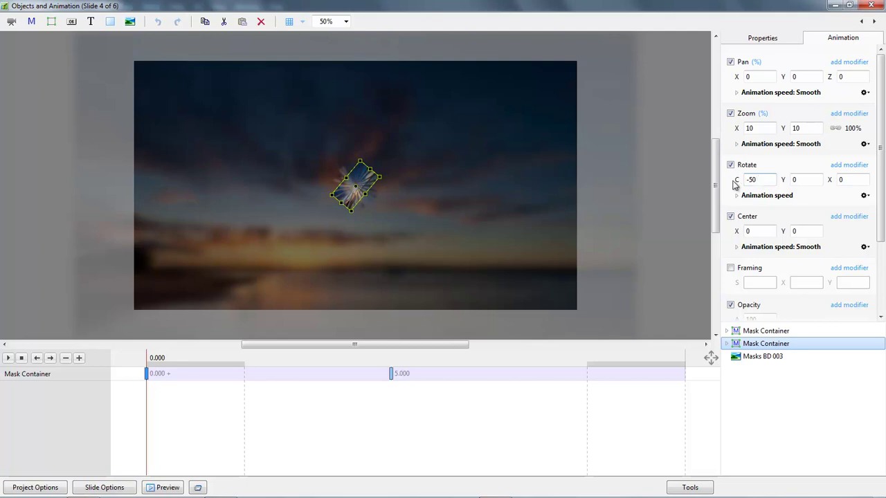
drag(735, 180, 726, 181)
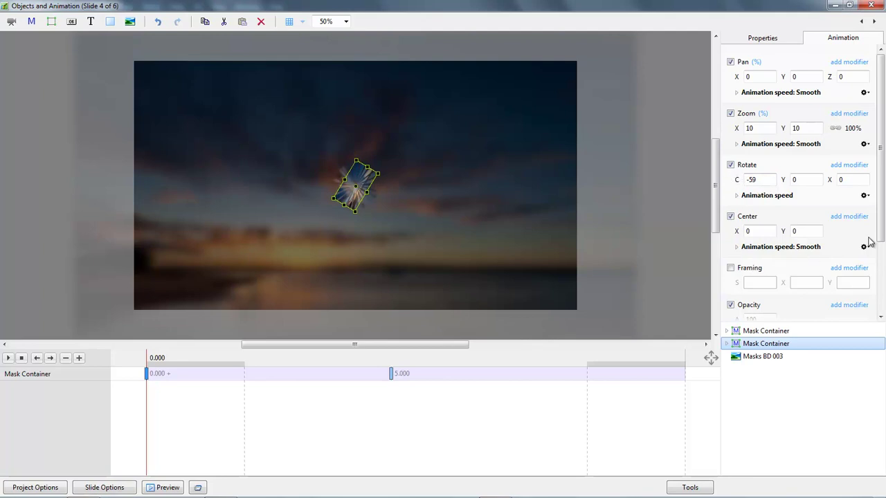
drag(882, 228, 883, 305)
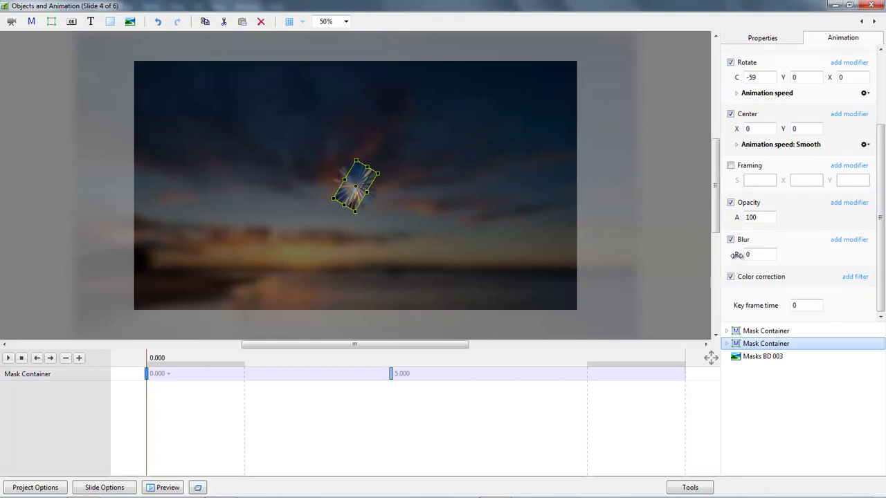
click(759, 332)
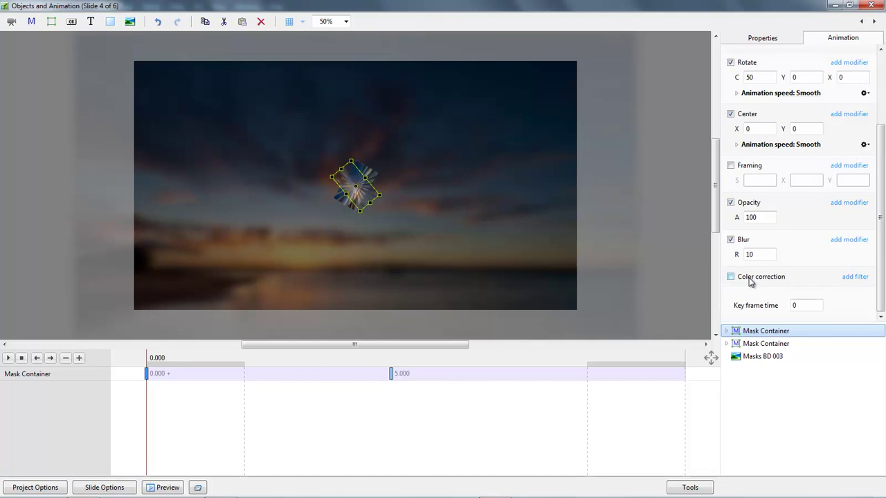
Add pan oscillation with amplitude 20 to the mask containers, Y for the lower and X for the upper, and play the animation
click(766, 343)
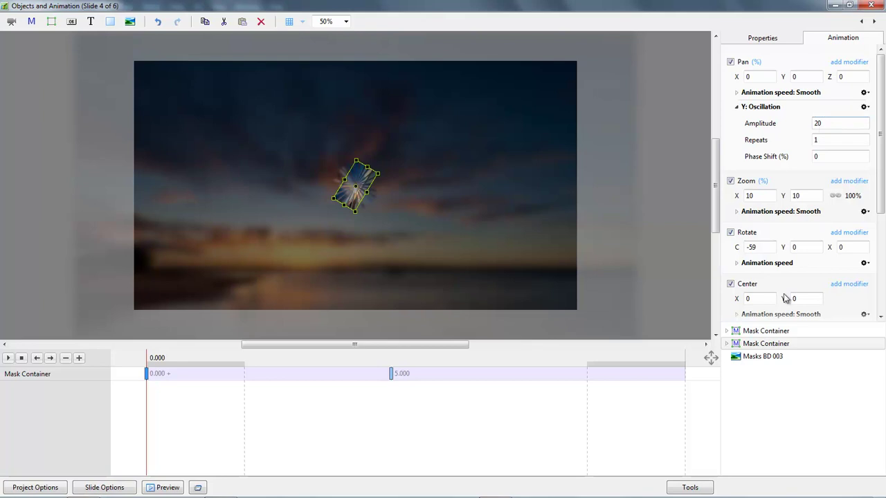
click(778, 333)
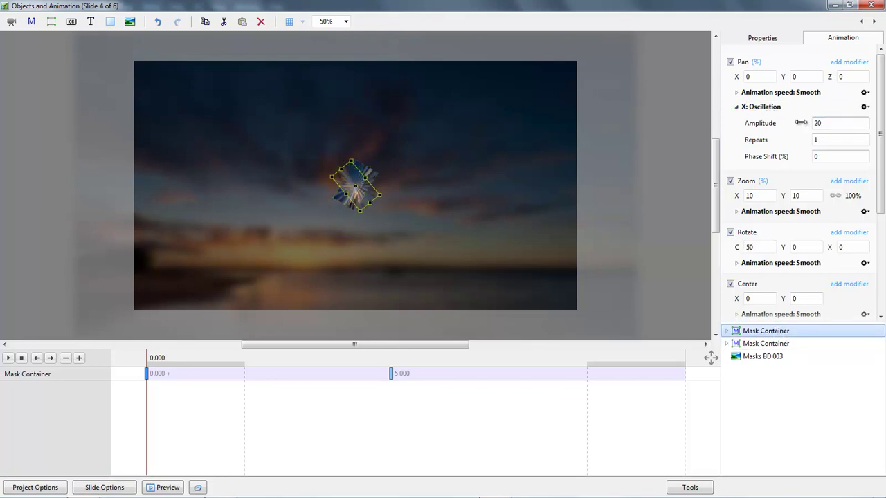
click(8, 358)
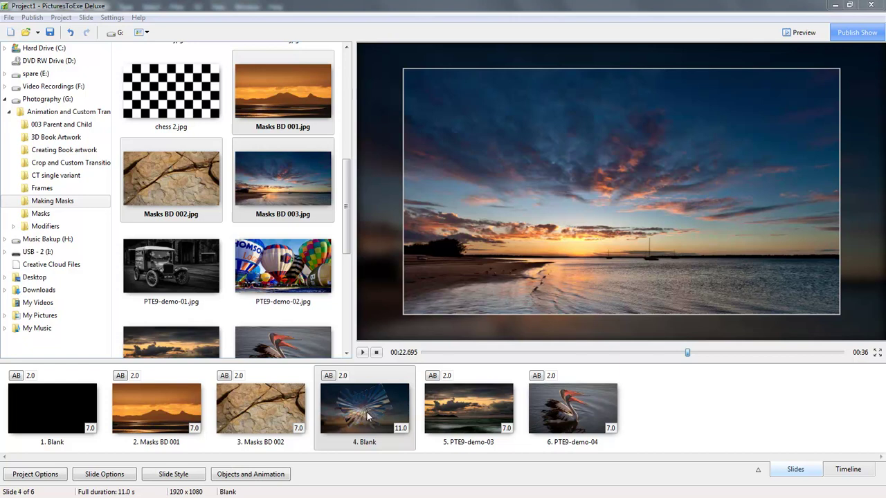
Replace the Masks BD 002 image in slide 3 with PTE9-demo-02
click(265, 415)
drag(269, 415, 239, 418)
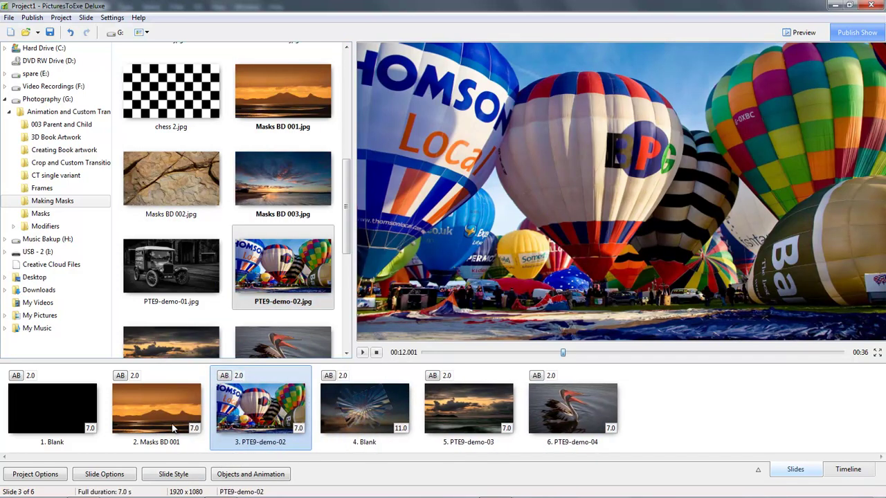
Apply the Sunburst slide style from the modifiers category to slides 3 through 6
shift+click(579, 402)
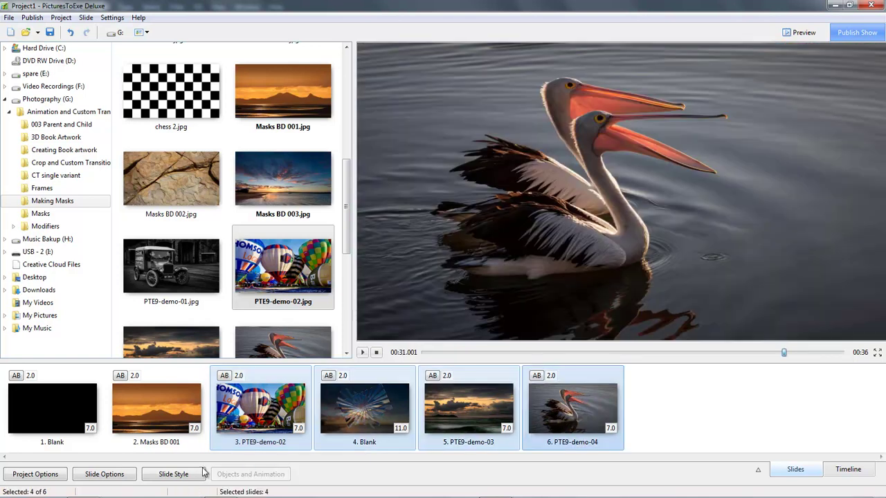
click(169, 476)
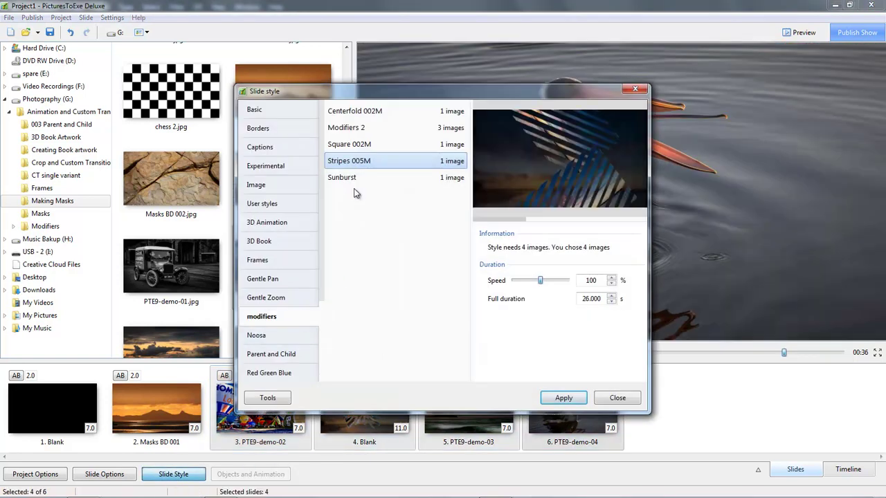
click(344, 180)
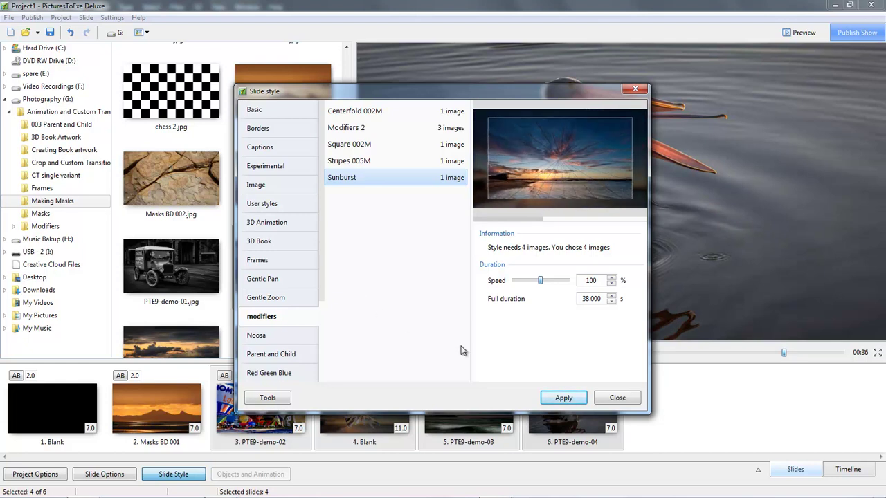
click(563, 398)
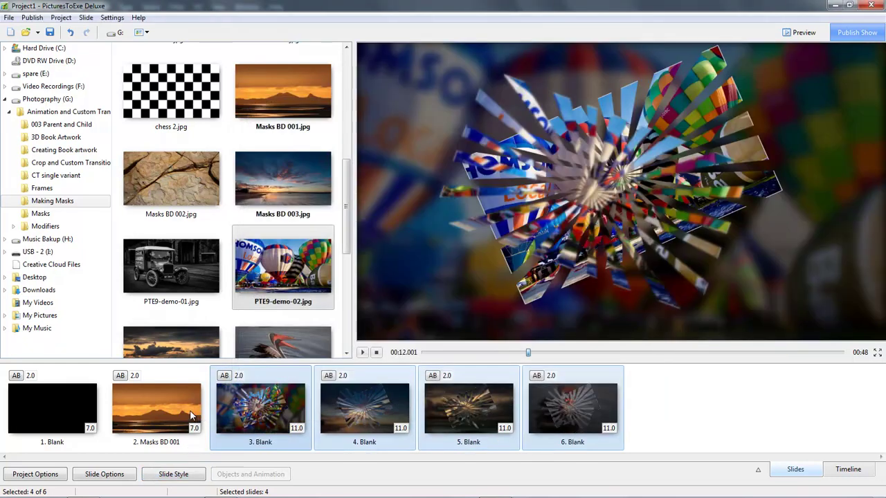
Play the show from slide 1 into slide 5, and inspect the mask container's 5-second keyframe in slide 5's object animation
click(189, 424)
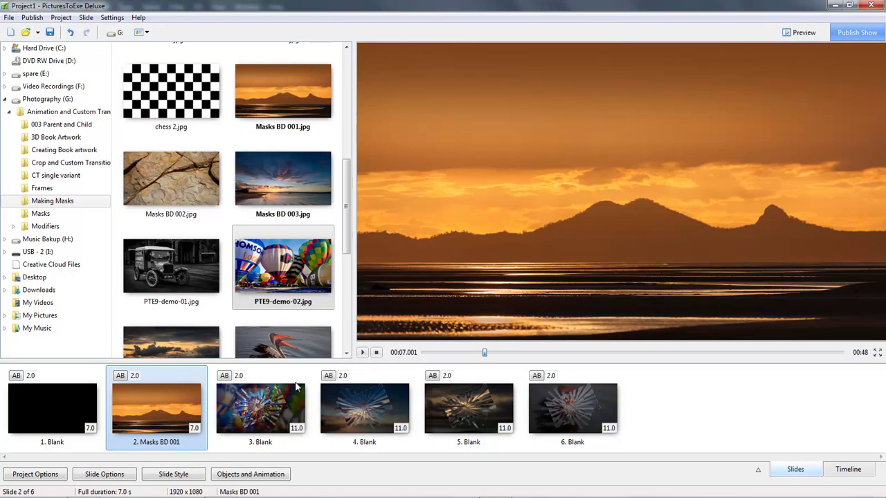
click(76, 406)
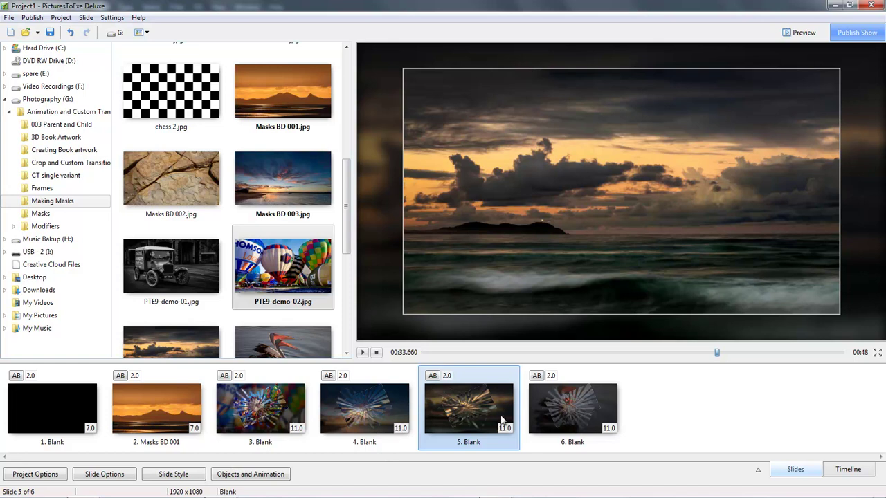
click(236, 474)
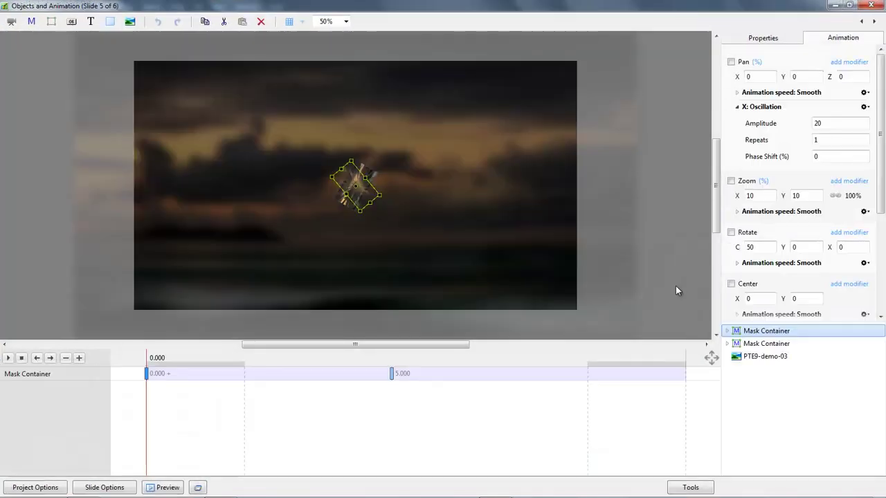
click(391, 376)
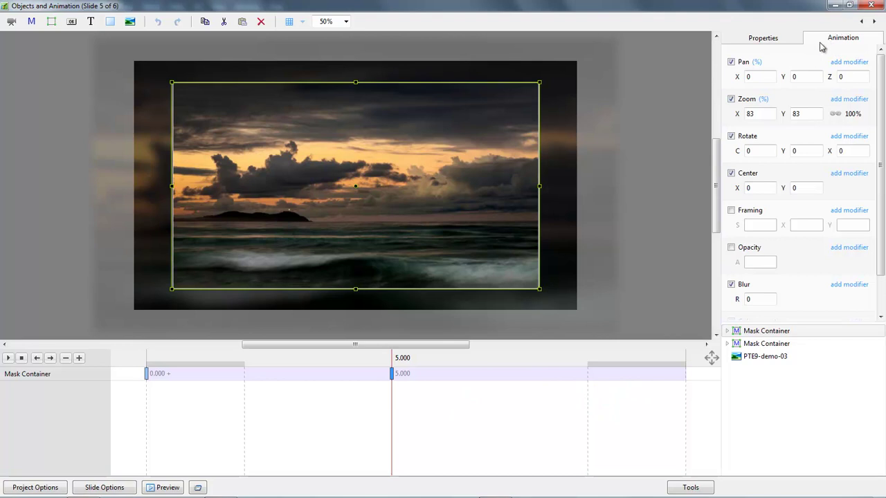
click(872, 5)
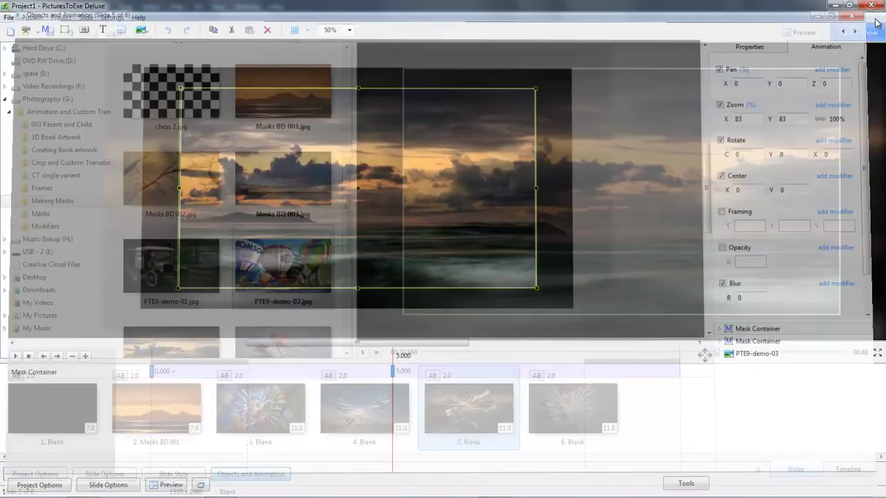
Set the duration of slides 3 and 4 together to 15 seconds
click(289, 428)
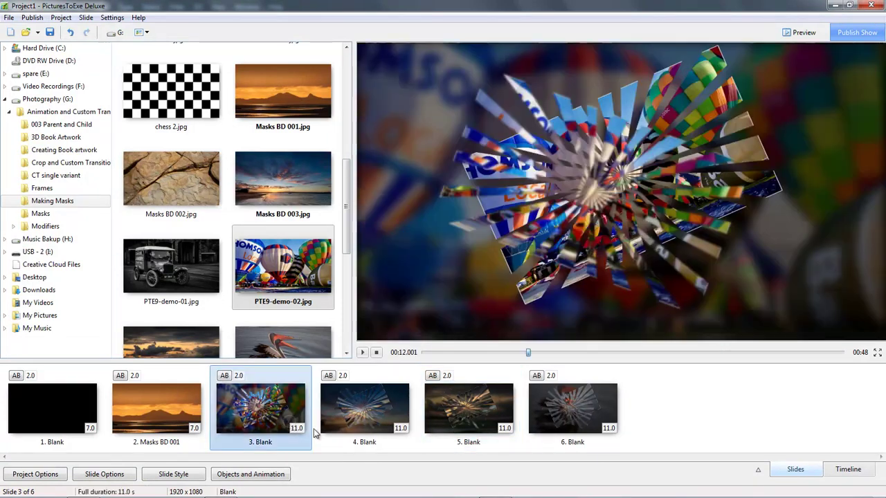
click(400, 429)
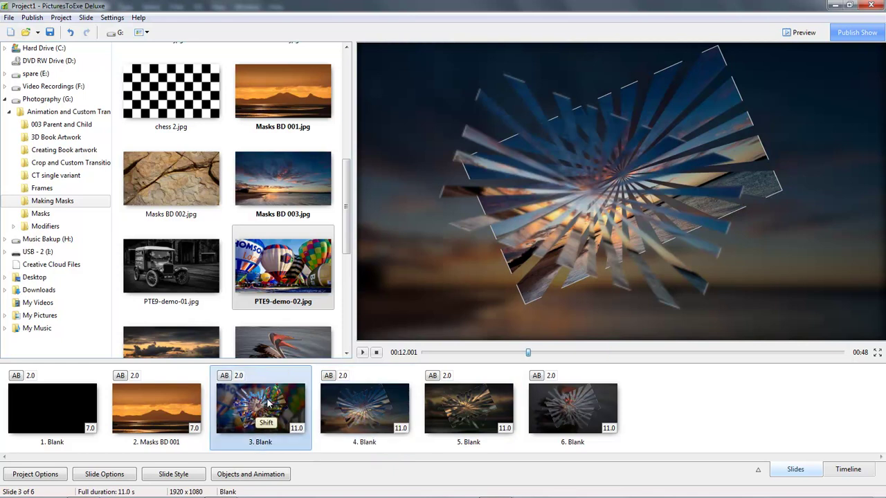
click(269, 427)
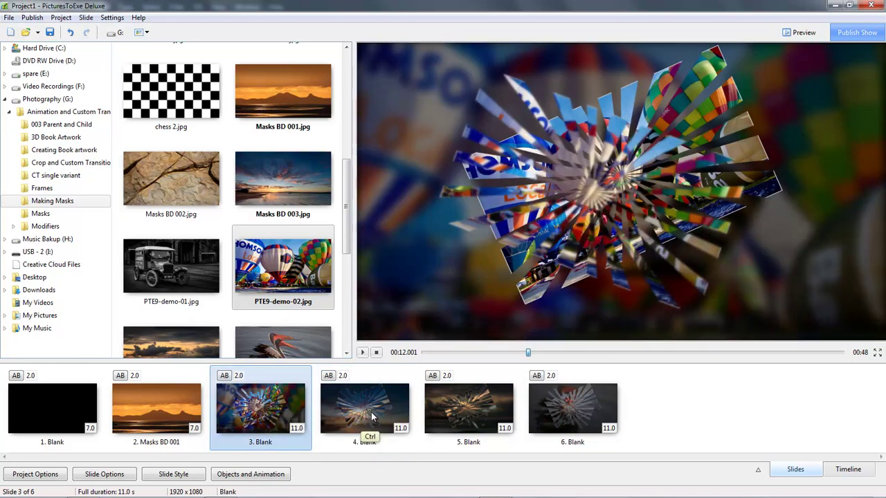
ctrl+click(367, 436)
click(401, 427)
text(15)
key(Return)
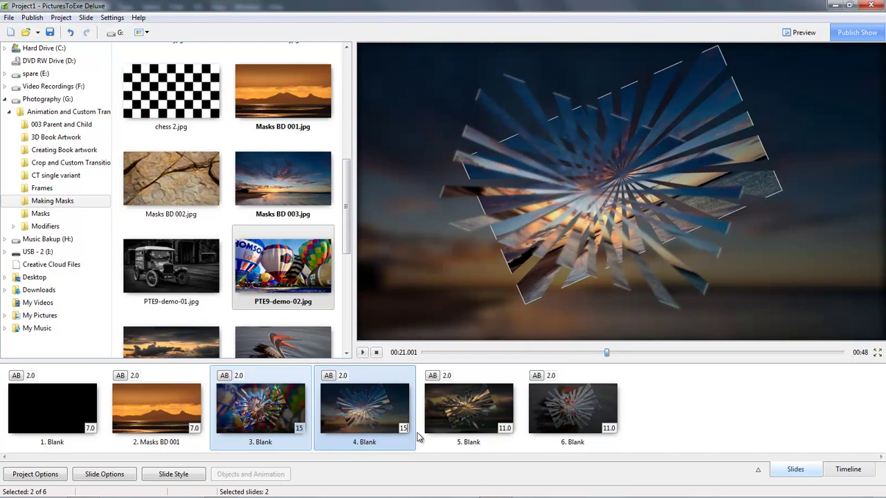
Play the show from slide 3 into slide 4 and pause it to review the animation timing
click(250, 421)
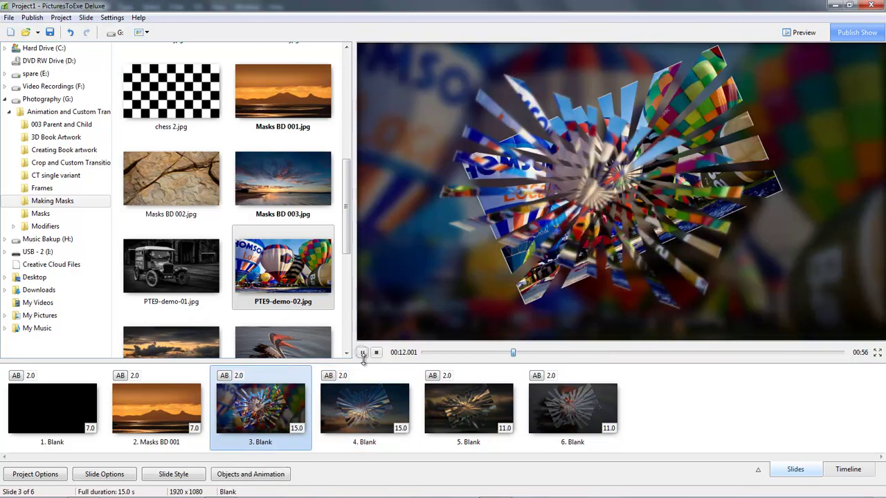
click(362, 353)
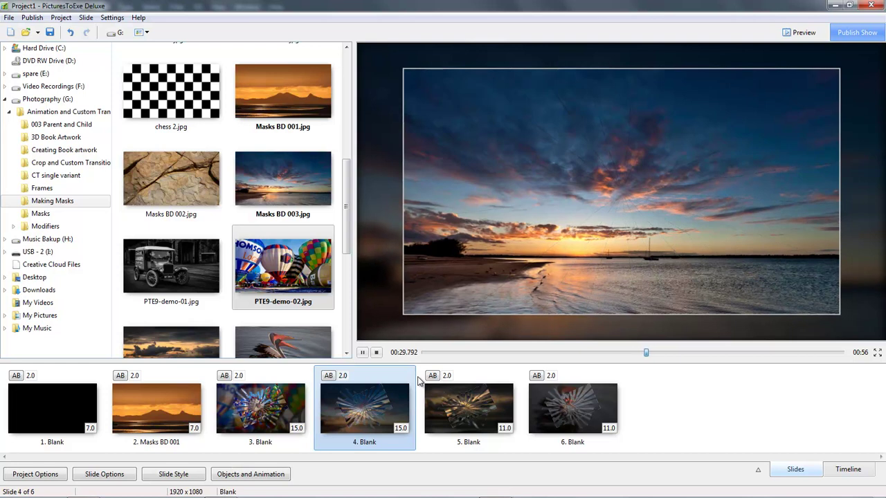
key(space)
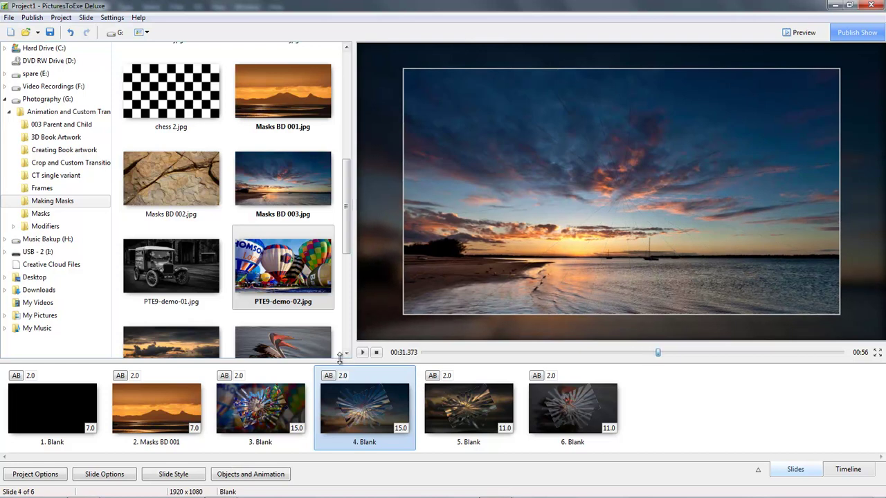
Set slide 4's duration to 7 seconds, and play the show from slide 3 into slide 5 to review the timing
click(401, 428)
text(7)
click(280, 410)
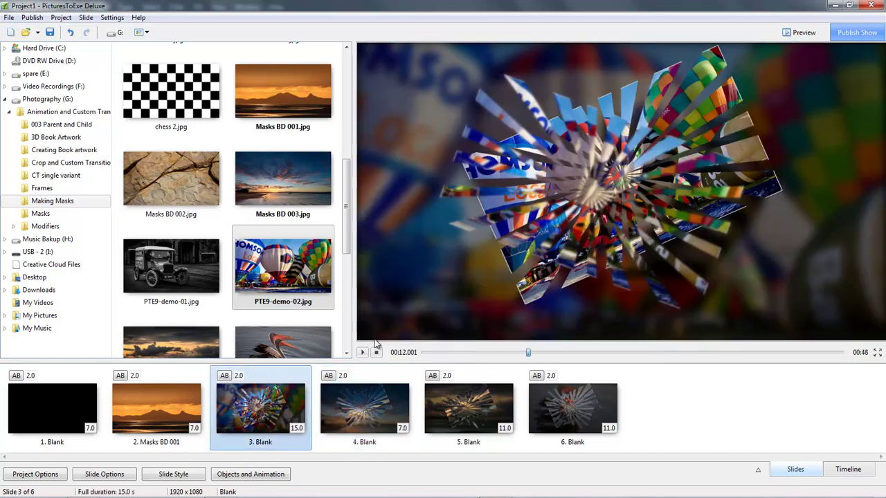
click(362, 353)
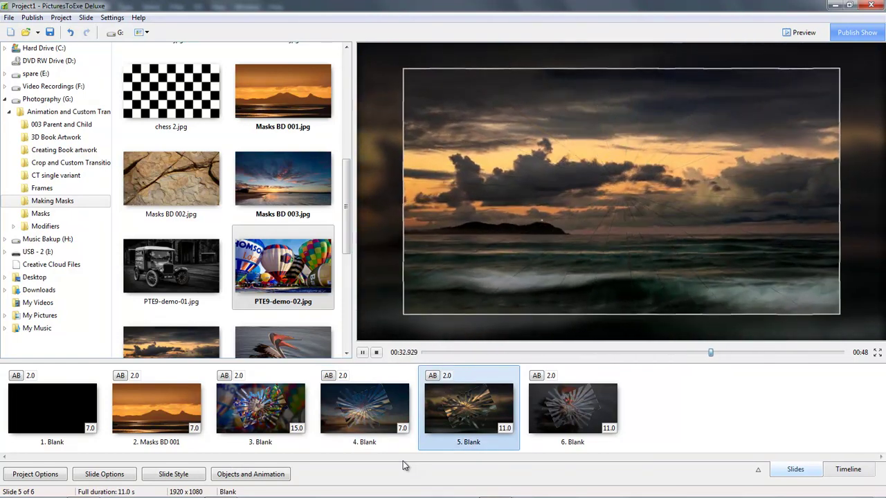
key(space)
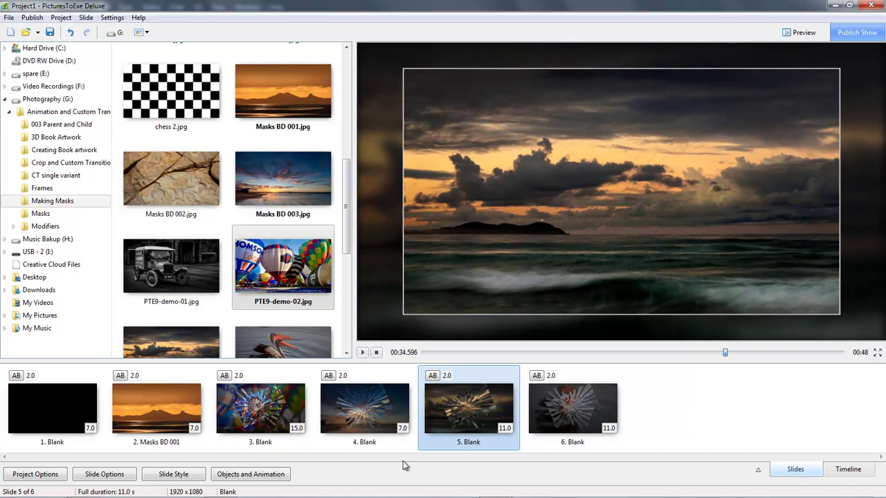